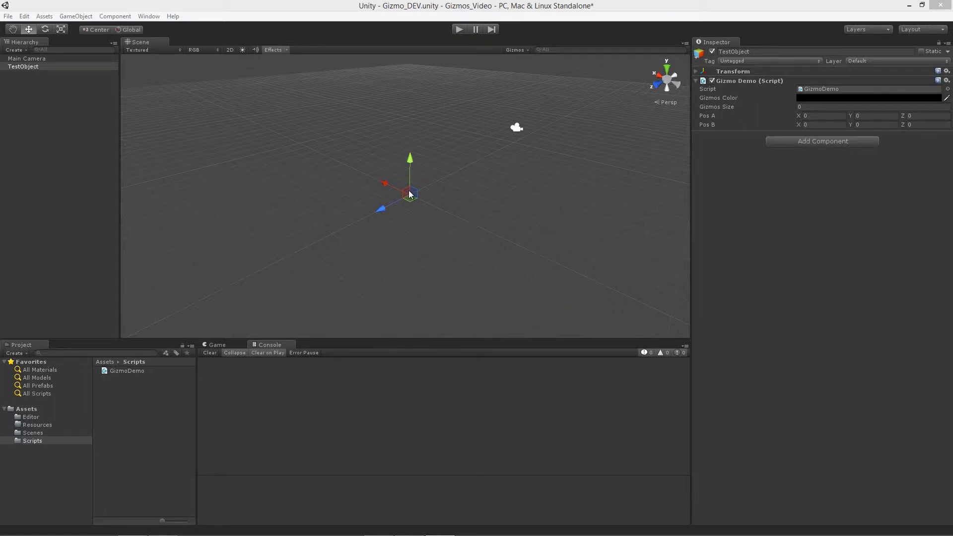
# Orbit the Scene view around the test object, then bring up GizmoDemo.cs in MonoDevelop
pyautogui.keyDown('alt'); pyautogui.moveTo(463, 212); pyautogui.dragTo(442, 162); pyautogui.keyUp('alt')
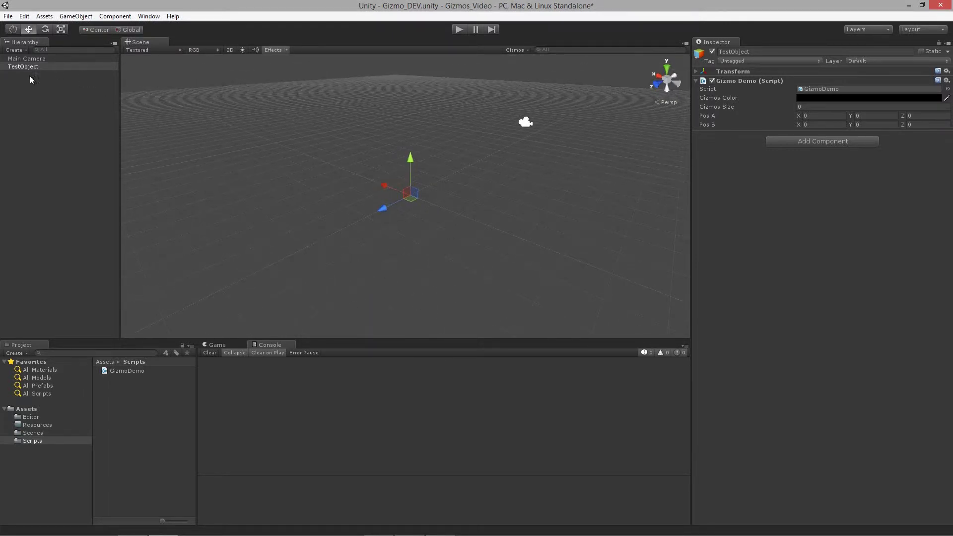
pyautogui.keyDown('alt'); pyautogui.moveTo(453, 234); pyautogui.dragTo(322, 258); pyautogui.keyUp('alt')
pyautogui.keyDown('alt'); pyautogui.moveTo(321, 258); pyautogui.dragTo(429, 273, button='right'); pyautogui.keyUp('alt')
pyautogui.moveTo(429, 273)
pyautogui.keyDown('alt'); pyautogui.mouseDown()
pyautogui.moveTo(468, 270)
pyautogui.moveTo(479, 255)
pyautogui.moveTo(427, 278)
pyautogui.mouseUp(); pyautogui.keyUp('alt')
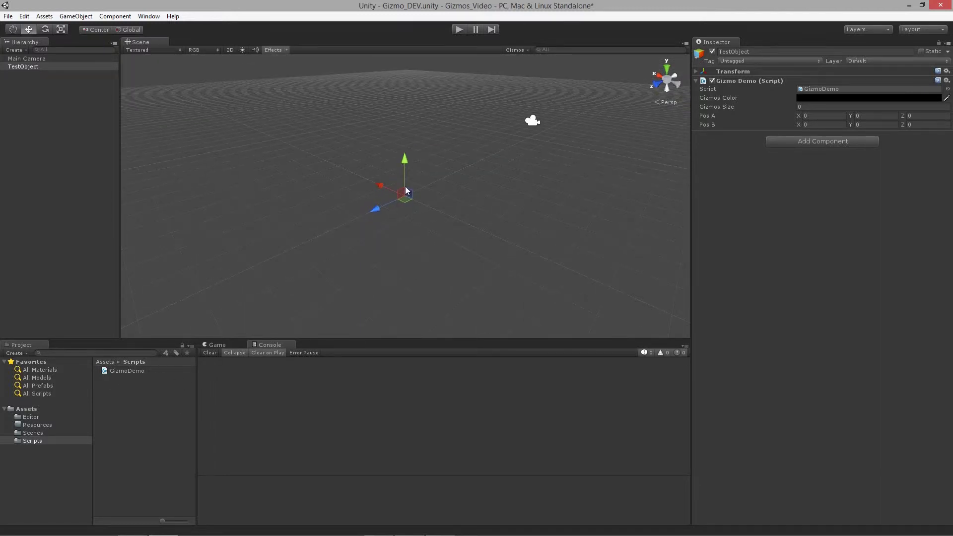
pyautogui.hotkey('alt', 'Tab')
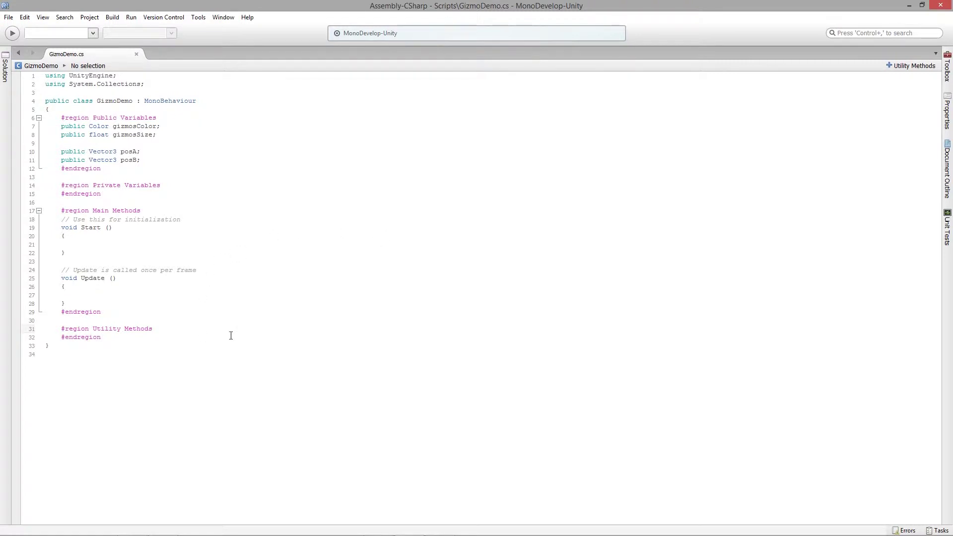
# Add an empty void OnDrawGizmos() method with braces under Utility Methods and select its name
pyautogui.press('Return')
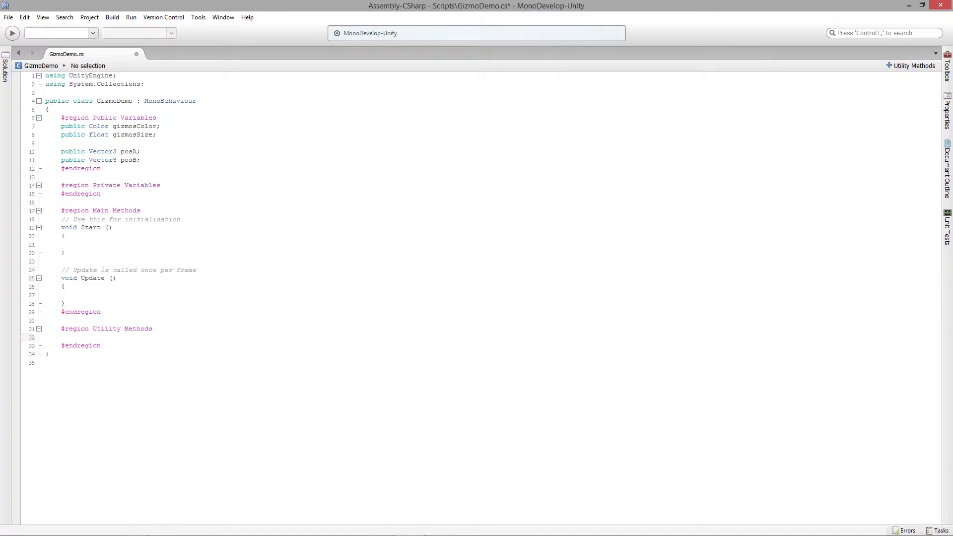
pyautogui.write('void OnDrawGizmos()')
pyautogui.press('Return')
pyautogui.write('{')
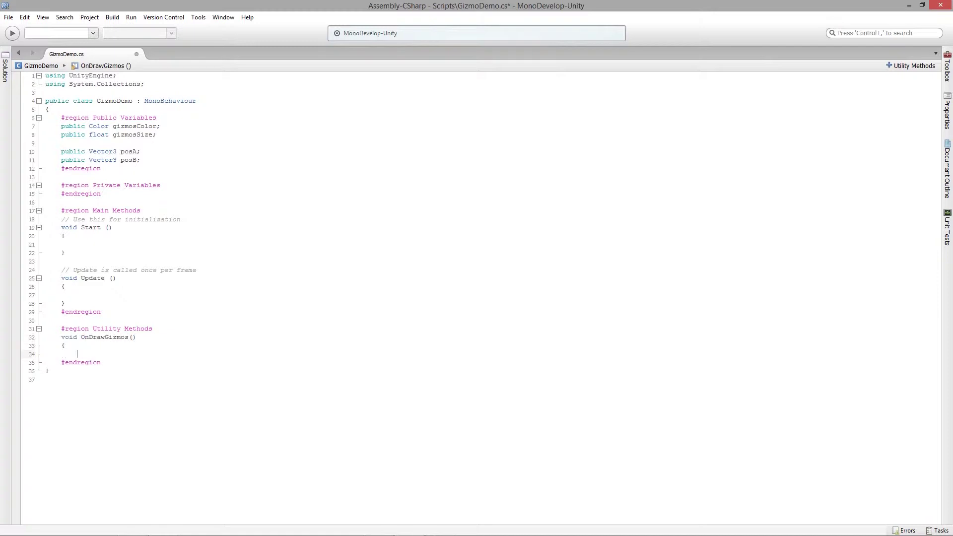
pyautogui.press('Return')
pyautogui.doubleClick(107, 338)
pyautogui.hotkey('ctrl', 'c')
pyautogui.hotkey('alt', 'Tab')
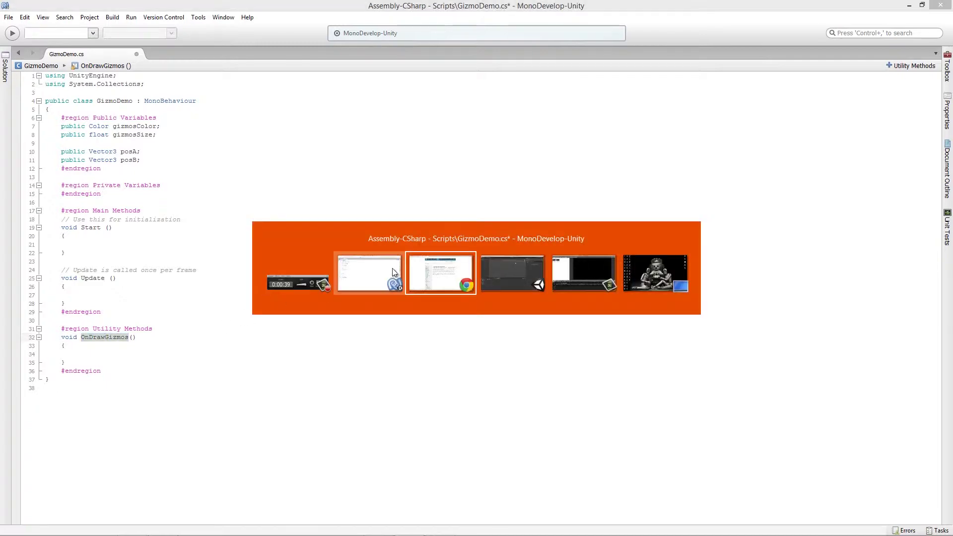
# Look up MonoBehaviour.OnDrawGizmos in the Scripting Reference, then return to Unity's Scene view
pyautogui.click(292, 158)
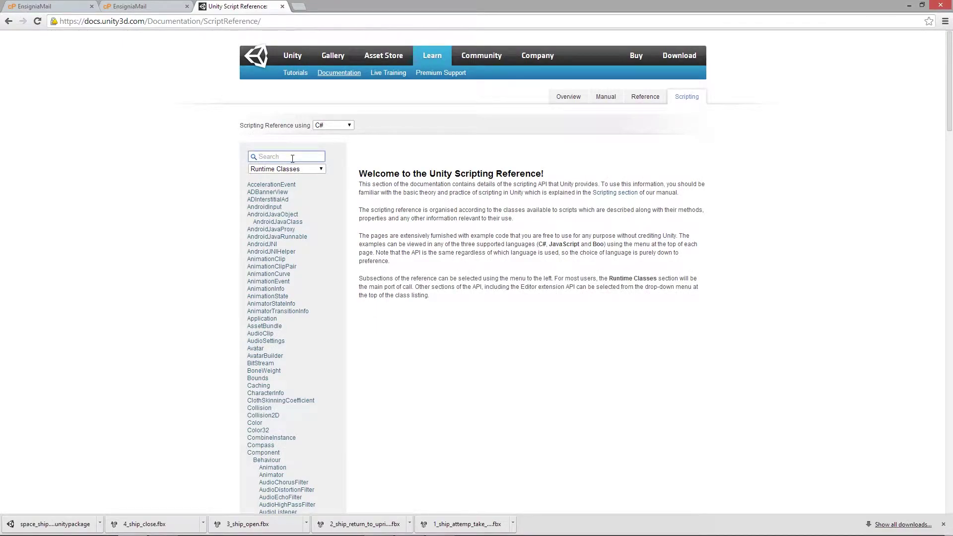
pyautogui.hotkey('ctrl', 'v')
pyautogui.press('Return')
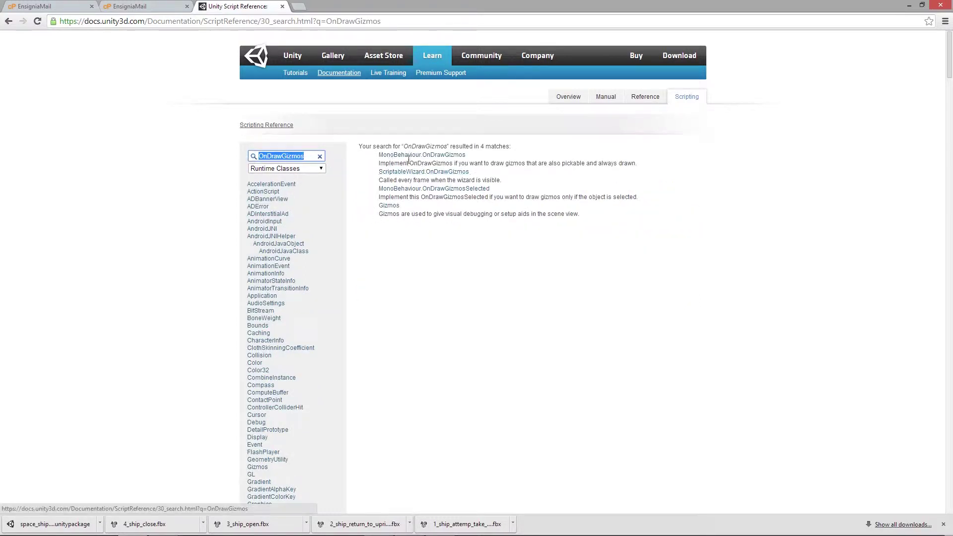
pyautogui.click(444, 158)
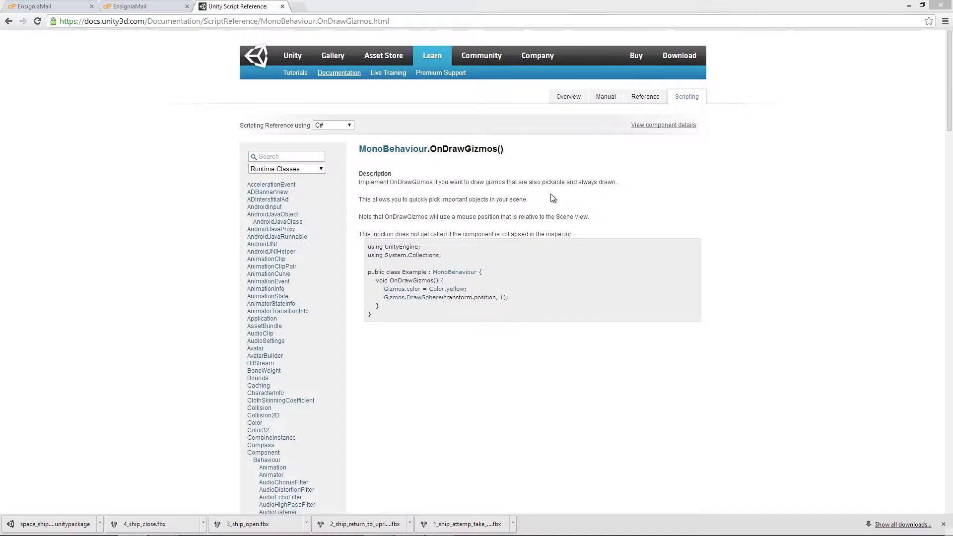
pyautogui.hotkey('alt', 'Tab')
pyautogui.keyDown('alt'); pyautogui.moveTo(500, 273); pyautogui.dragTo(381, 194); pyautogui.keyUp('alt')
pyautogui.keyDown('alt'); pyautogui.moveTo(468, 251); pyautogui.dragTo(440, 248); pyautogui.keyUp('alt')
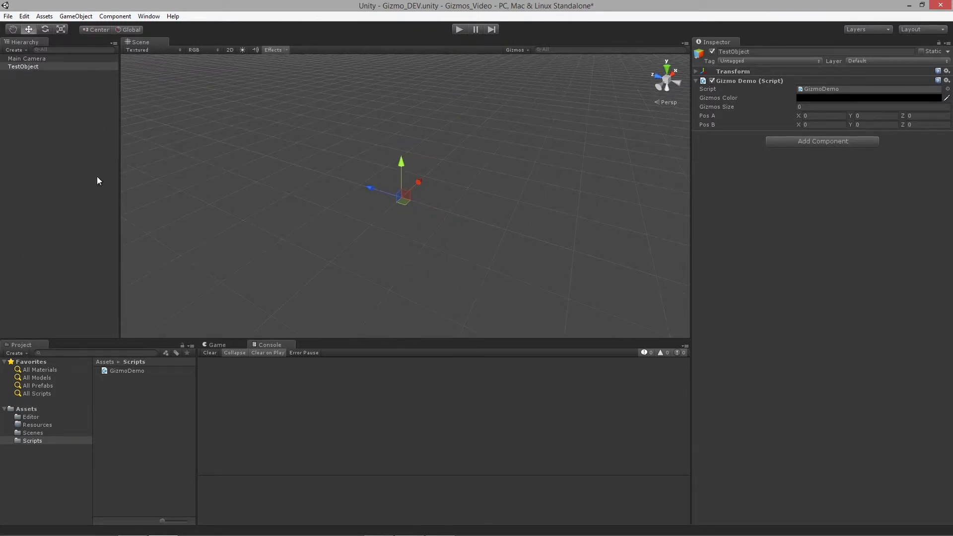
pyautogui.keyDown('alt'); pyautogui.moveTo(417, 211); pyautogui.dragTo(295, 196); pyautogui.keyUp('alt')
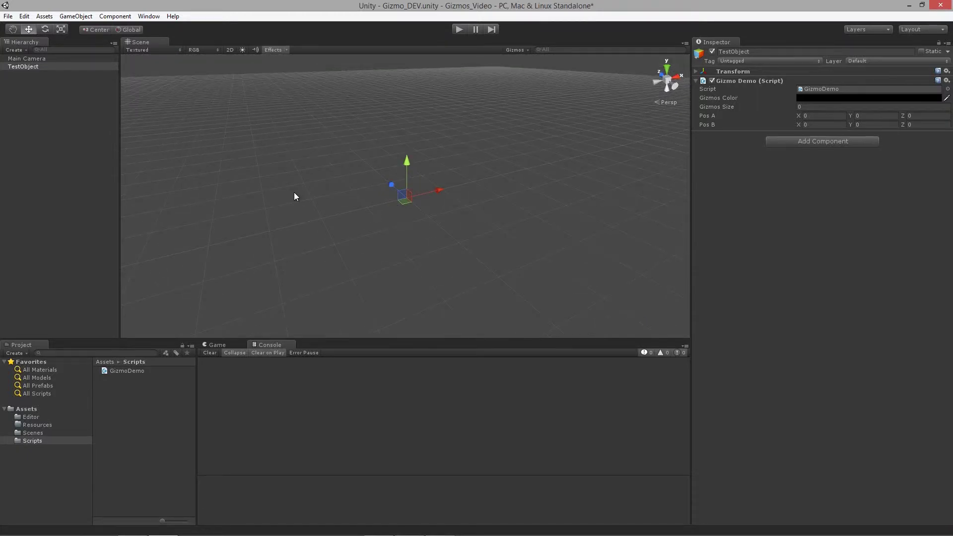
pyautogui.keyDown('alt'); pyautogui.moveTo(377, 222); pyautogui.dragTo(439, 276); pyautogui.keyUp('alt')
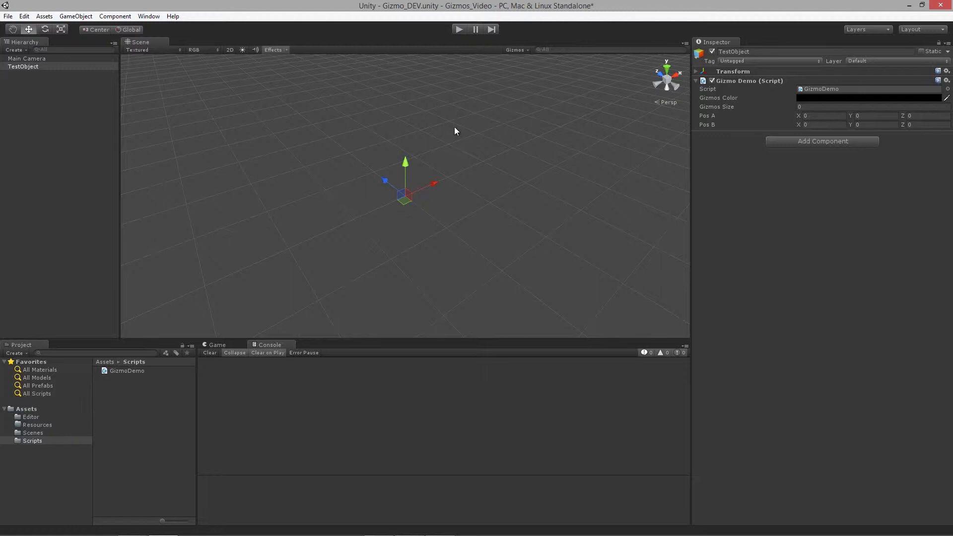
pyautogui.keyDown('alt'); pyautogui.moveTo(442, 239); pyautogui.dragTo(494, 204); pyautogui.keyUp('alt')
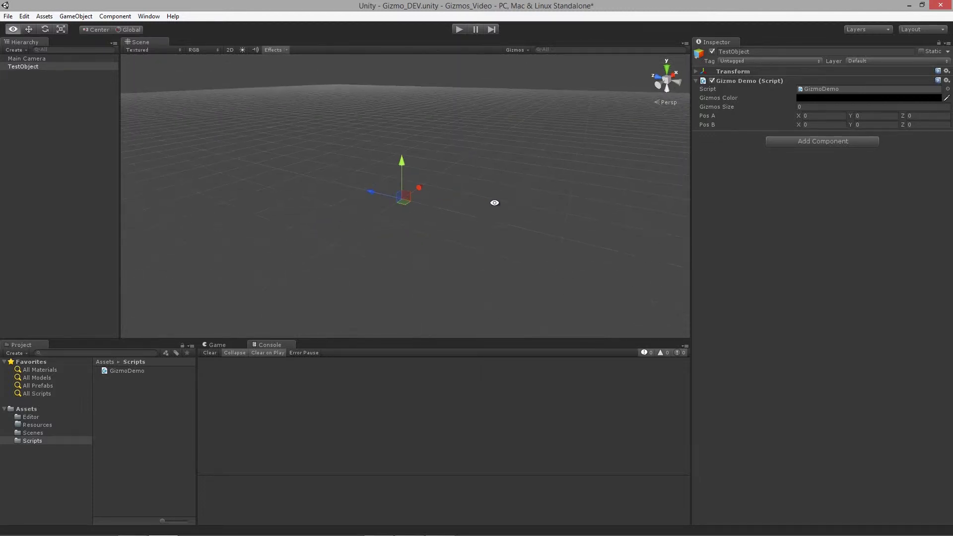
pyautogui.keyDown('alt'); pyautogui.moveTo(494, 204); pyautogui.dragTo(396, 219, button='right'); pyautogui.keyUp('alt')
pyautogui.hotkey('alt', 'Tab')
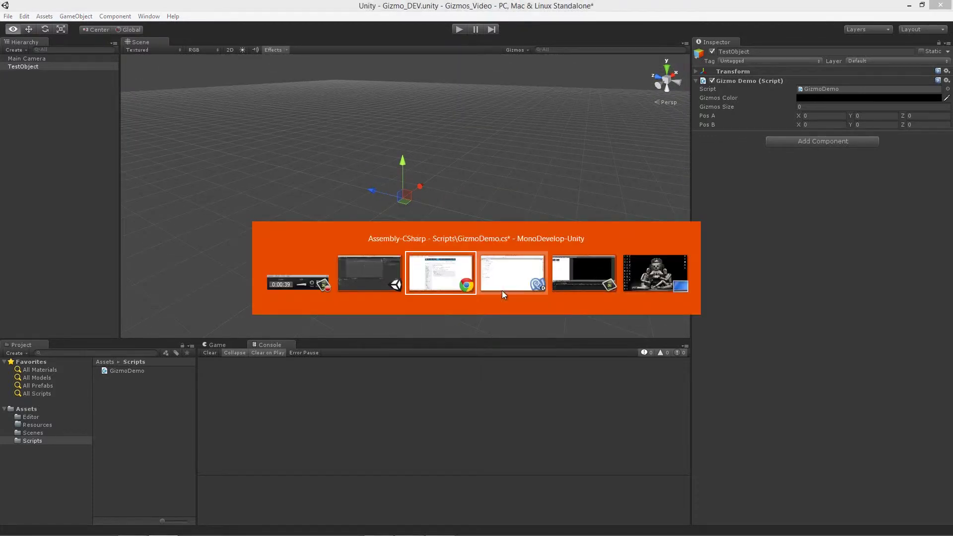
# Save GizmoDemo.cs in MonoDevelop with the new OnDrawGizmos() method and return to Unity
pyautogui.click(503, 277)
pyautogui.click(104, 356)
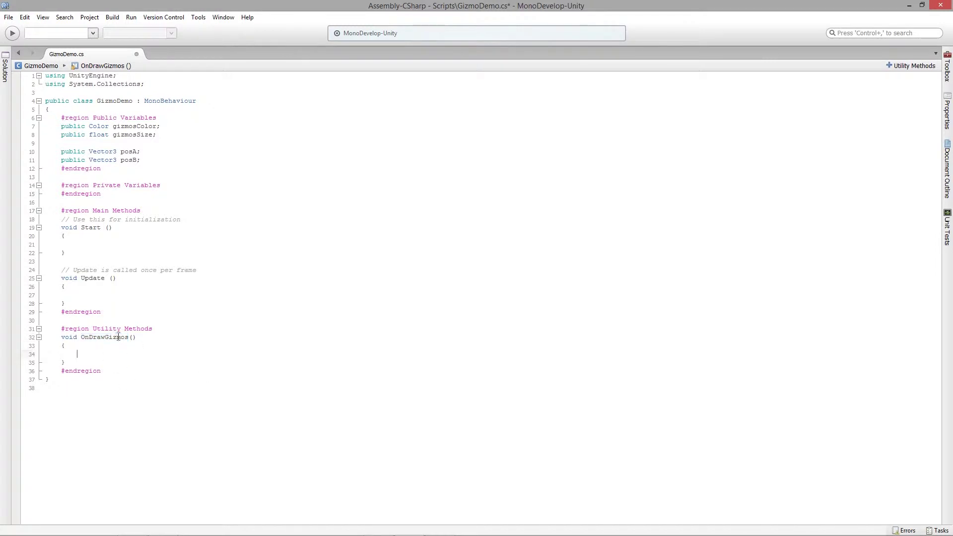
pyautogui.doubleClick(118, 337)
pyautogui.hotkey('ctrl', 's')
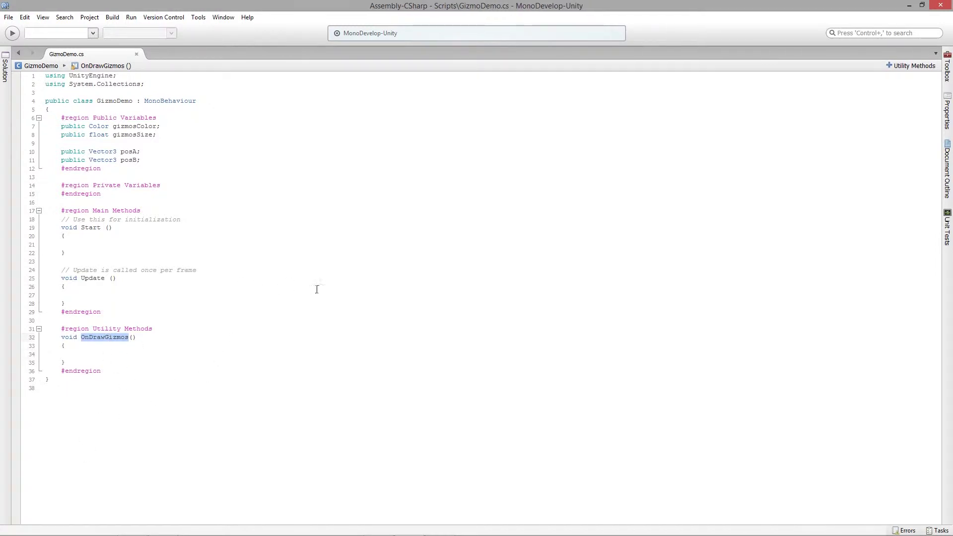
pyautogui.hotkey('alt', 'Tab')
pyautogui.click(442, 275)
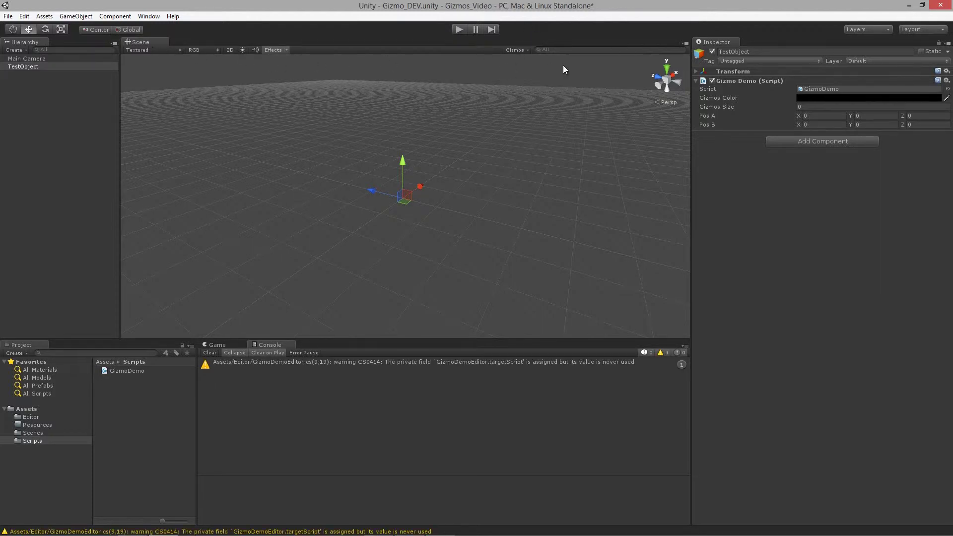
# Assign the orange label icon to GizmoDemo scripts from the Scene view Gizmos menu
pyautogui.click(516, 50)
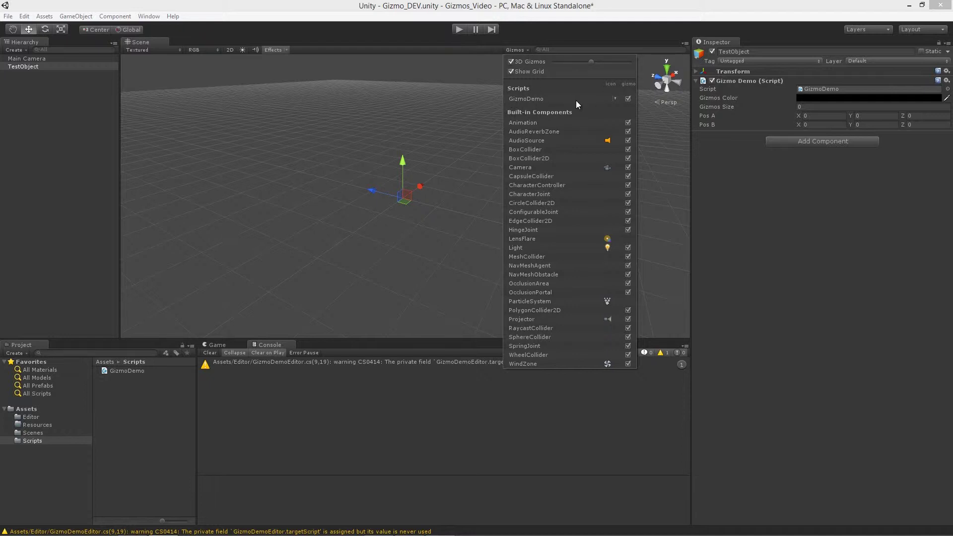
pyautogui.click(615, 98)
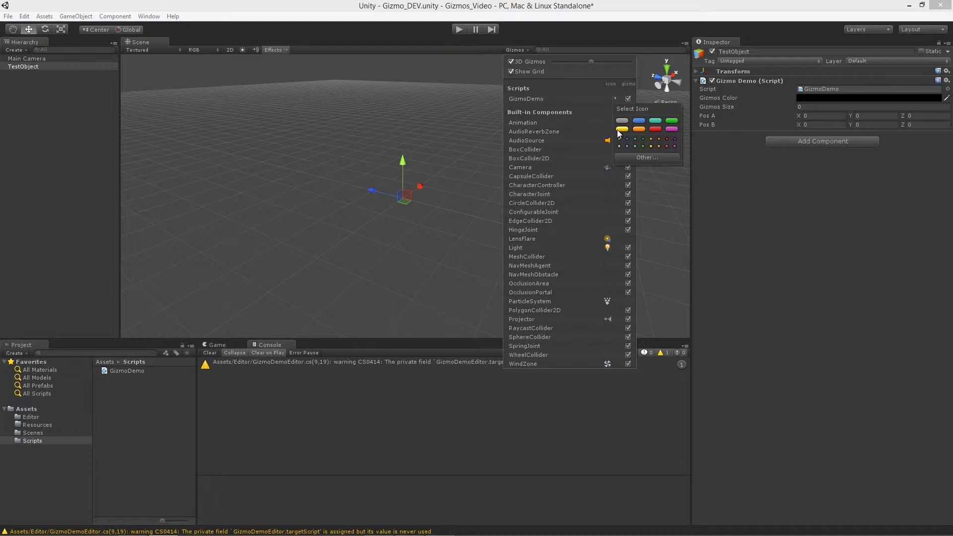
pyautogui.click(640, 129)
pyautogui.click(639, 128)
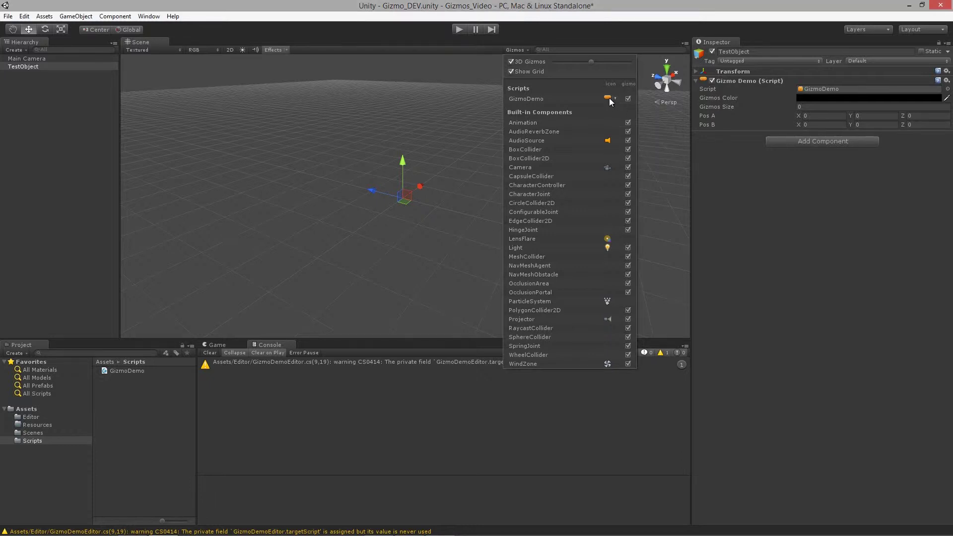
# Orbit the scene and toggle TestObject's selection to see its orange name-tag label
pyautogui.click(407, 275)
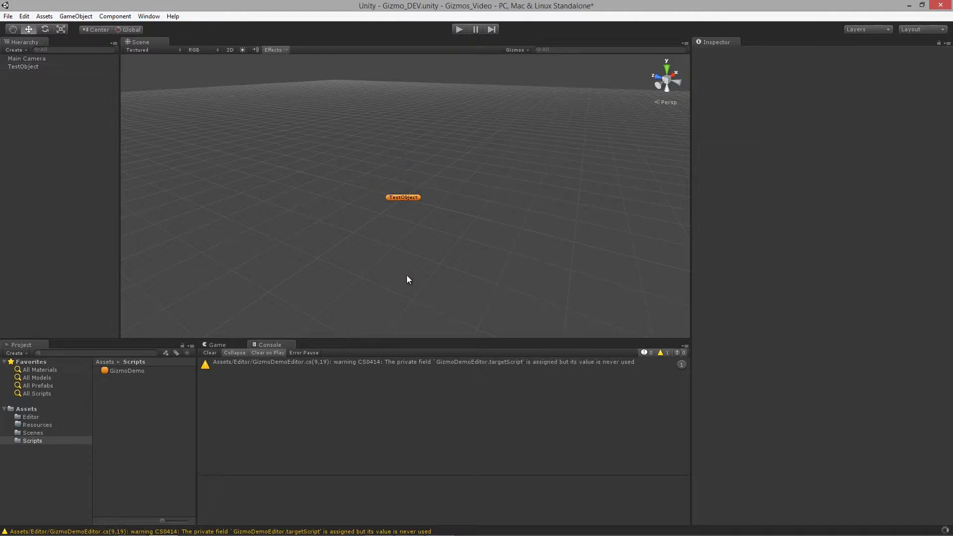
pyautogui.keyDown('alt'); pyautogui.moveTo(374, 267); pyautogui.dragTo(381, 242); pyautogui.keyUp('alt')
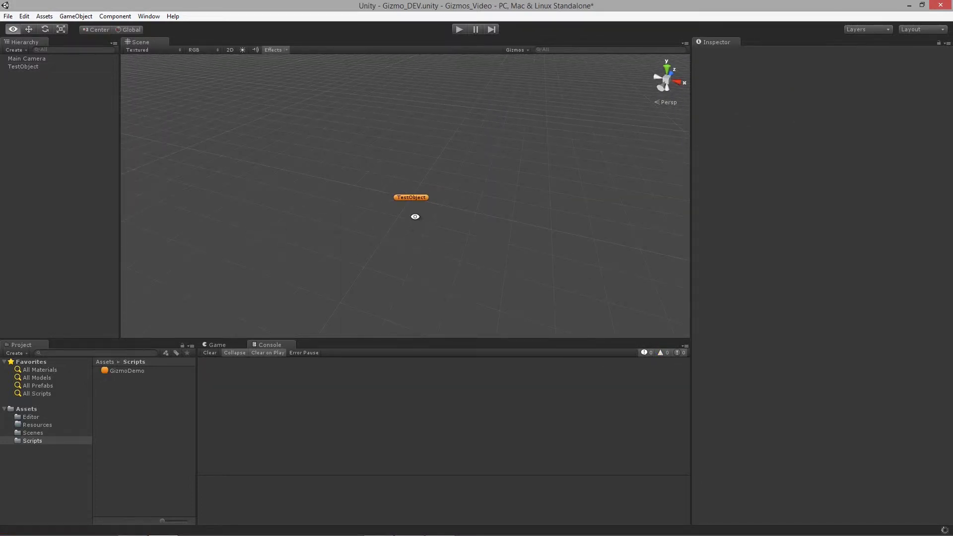
pyautogui.click(412, 198)
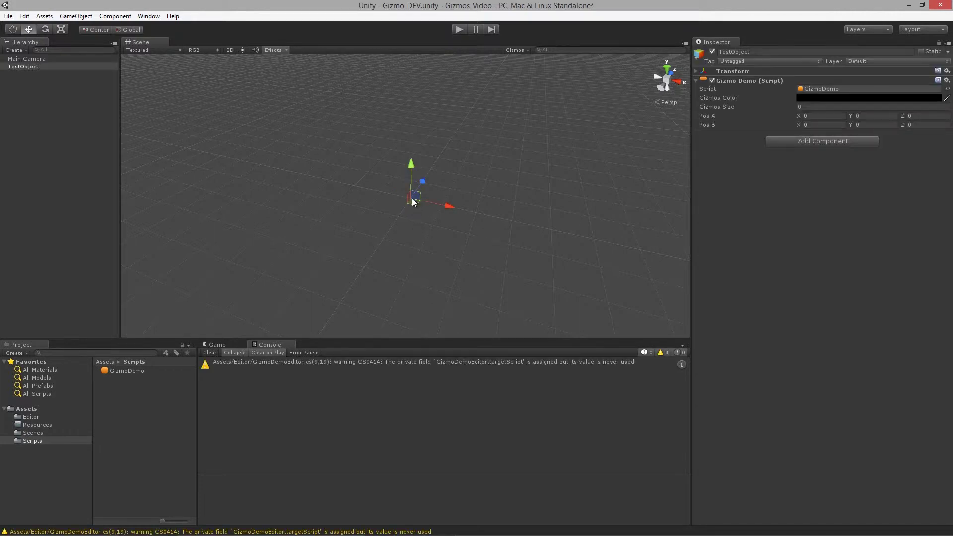
pyautogui.click(423, 227)
pyautogui.click(416, 196)
pyautogui.click(421, 240)
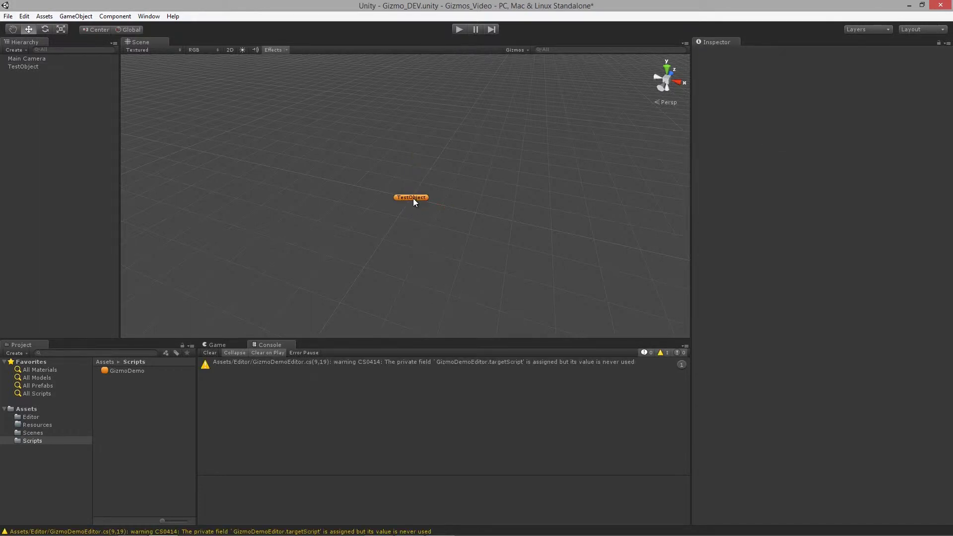
pyautogui.click(413, 198)
pyautogui.click(39, 92)
# Select TestObject in the Hierarchy to show its Gizmo Demo component in the Inspector
pyautogui.click(25, 66)
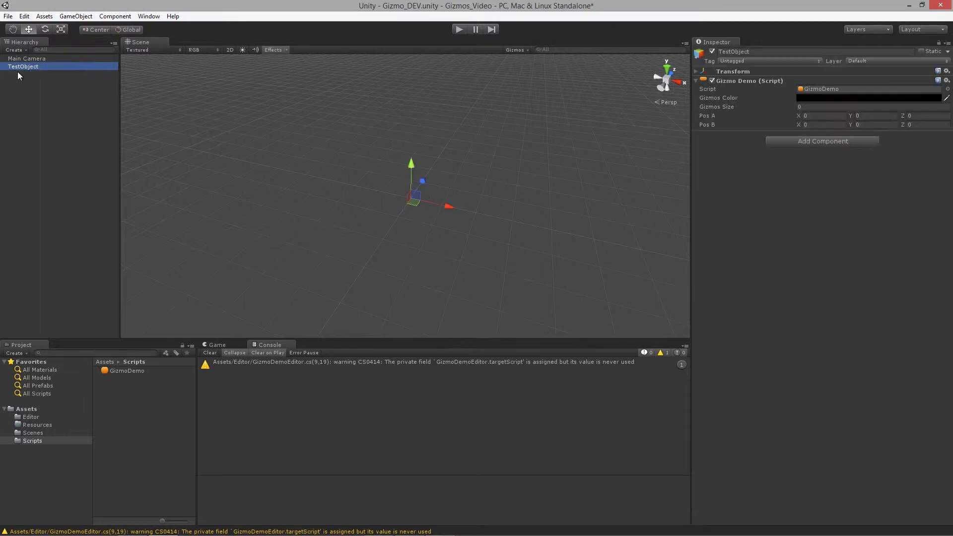
pyautogui.click(8, 106)
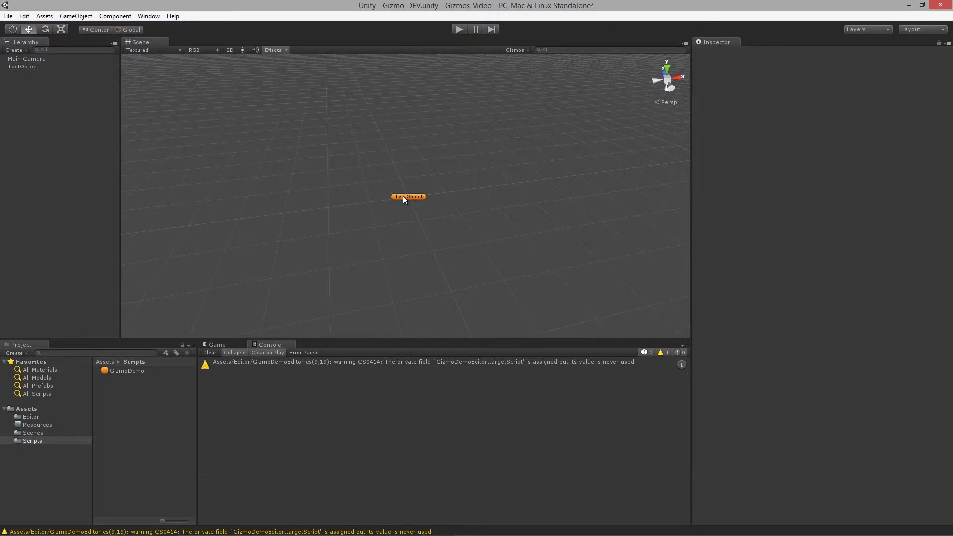
pyautogui.click(403, 196)
pyautogui.click(35, 81)
pyautogui.click(27, 67)
pyautogui.click(28, 66)
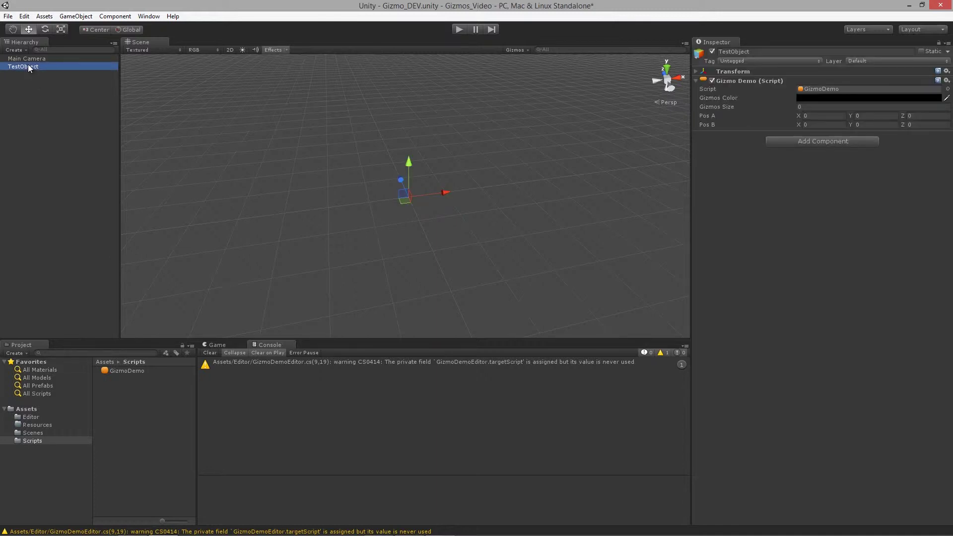
# Rename TestObject to CoolGizmo, then orbit the view and reselect it by its scene label
pyautogui.write('CoolGizmo')
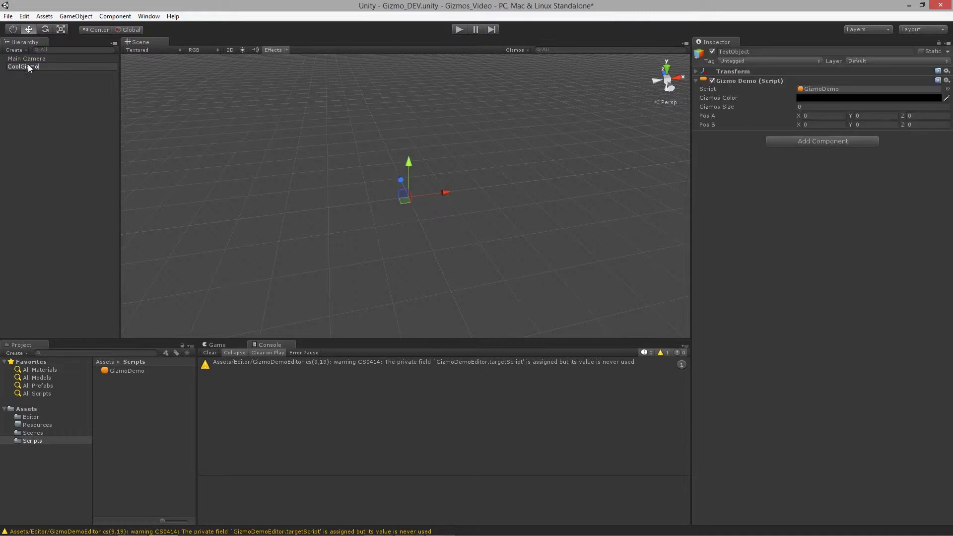
pyautogui.press('Return')
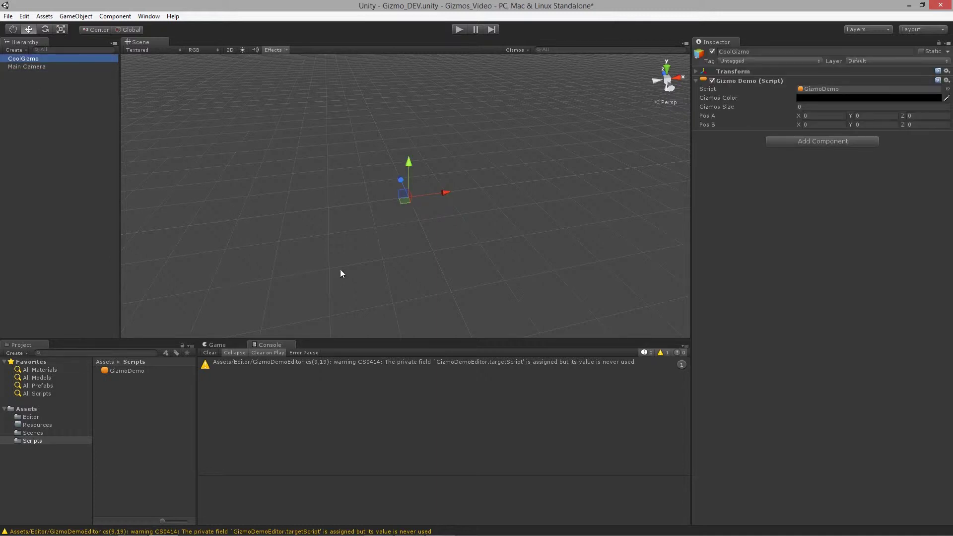
pyautogui.click(390, 235)
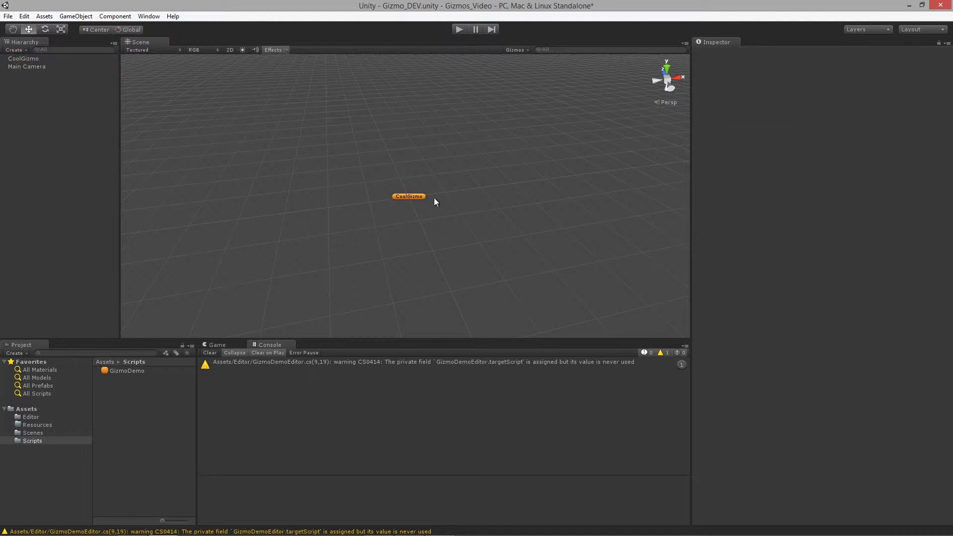
pyautogui.keyDown('alt'); pyautogui.moveTo(408, 204); pyautogui.dragTo(498, 159); pyautogui.keyUp('alt')
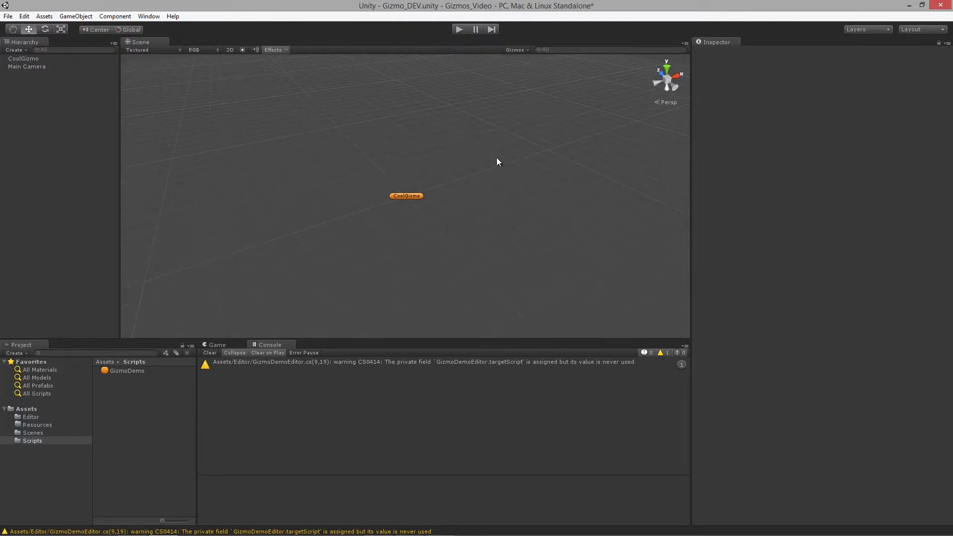
pyautogui.keyDown('alt'); pyautogui.moveTo(483, 236); pyautogui.dragTo(430, 248); pyautogui.keyUp('alt')
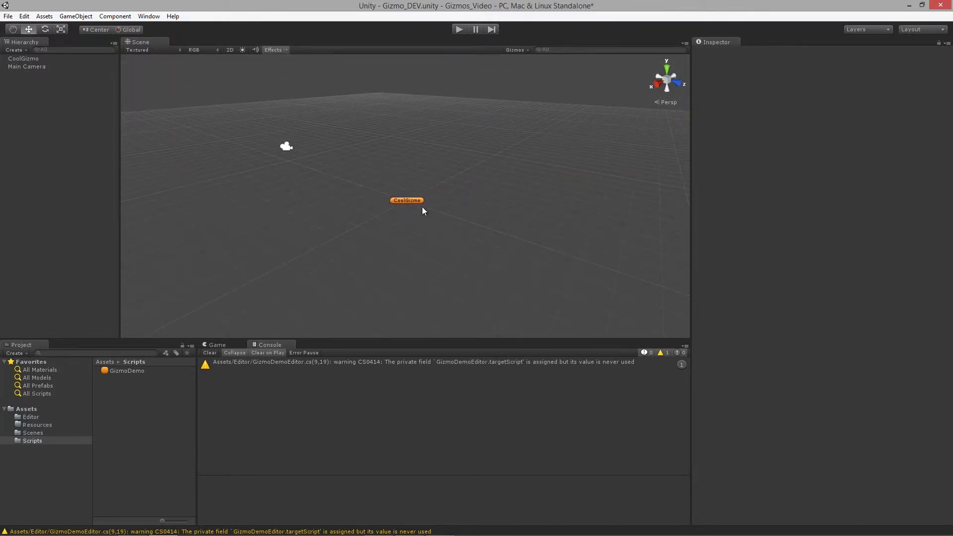
pyautogui.click(408, 204)
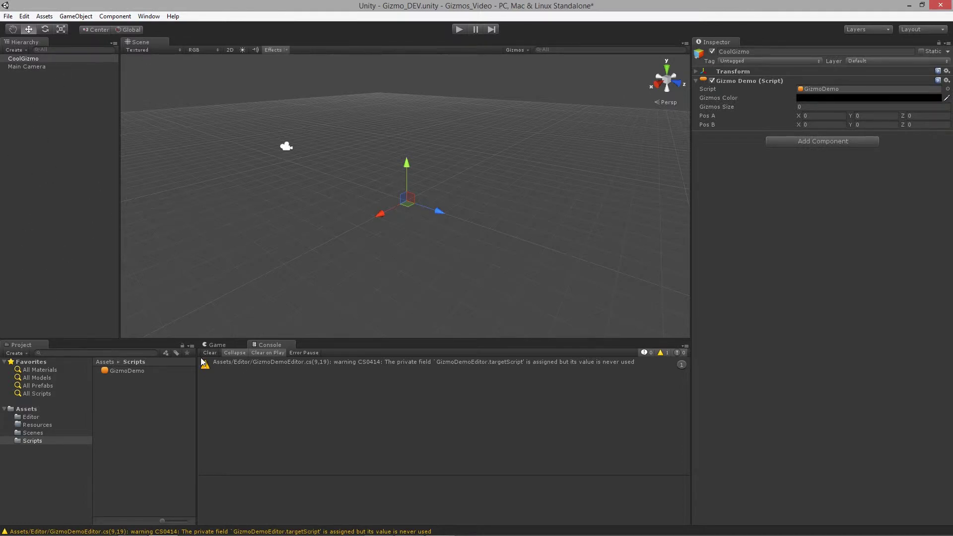
# Delete the OnDrawGizmos method on lines 32-35 of GizmoDemo.cs and return to Unity
pyautogui.hotkey('alt', 'Tab')
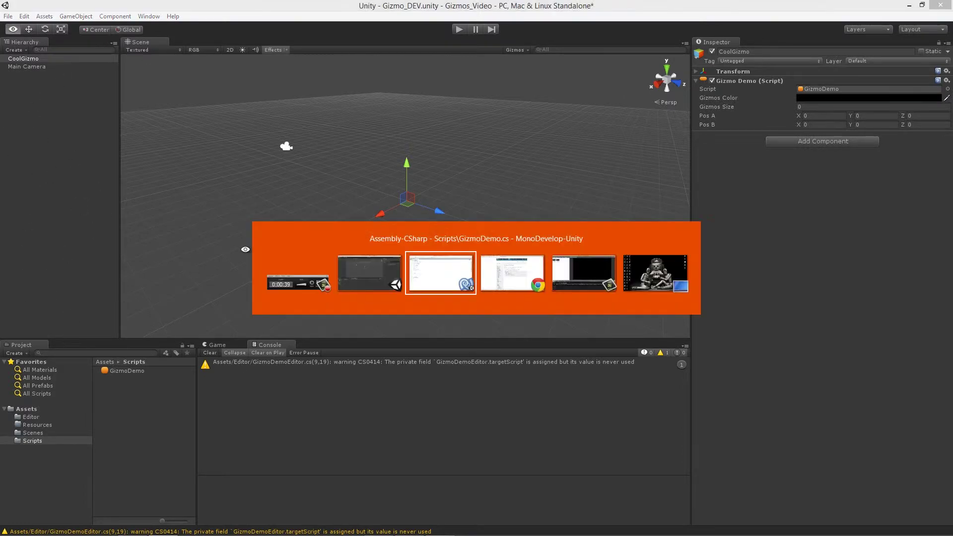
pyautogui.click(425, 273)
pyautogui.moveTo(65, 363); pyautogui.dragTo(4, 335)
pyautogui.press('Delete')
pyautogui.press('Delete')
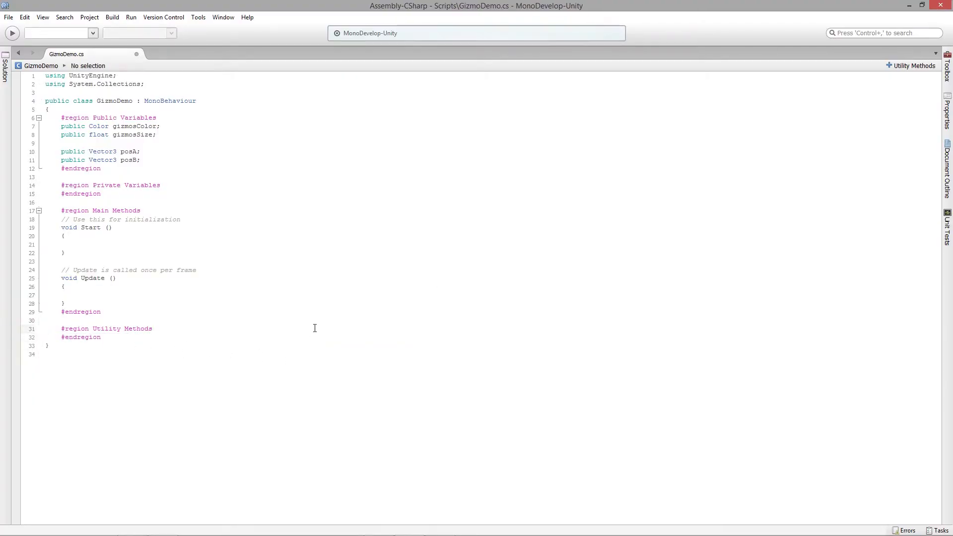
pyautogui.hotkey('alt', 'Tab')
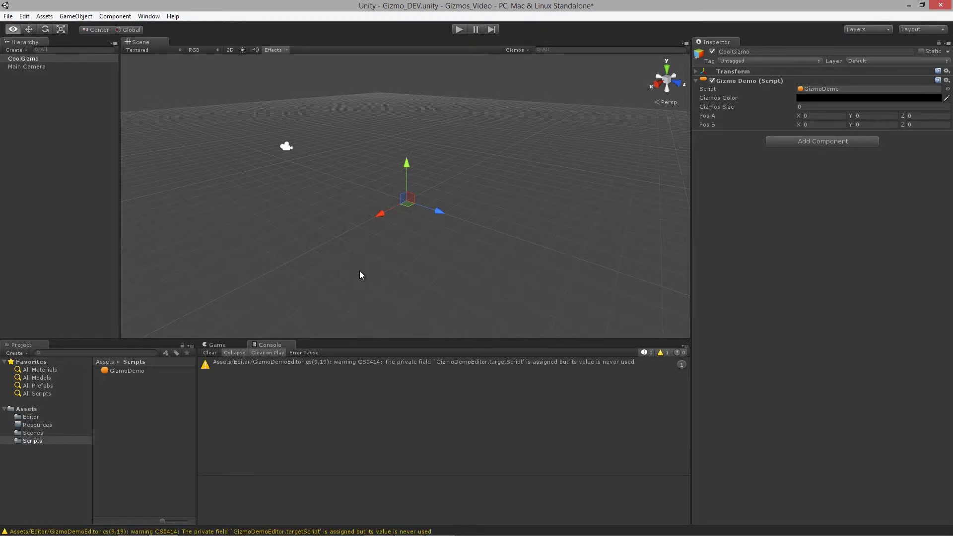
# Set GizmoDemo's gizmo icon to None from the Scene view Gizmos menu
pyautogui.click(499, 114)
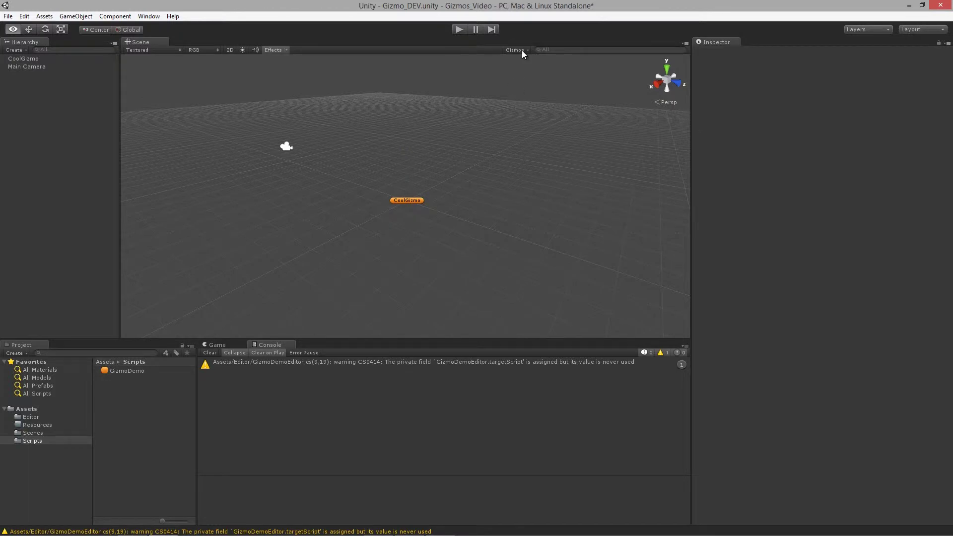
pyautogui.click(519, 50)
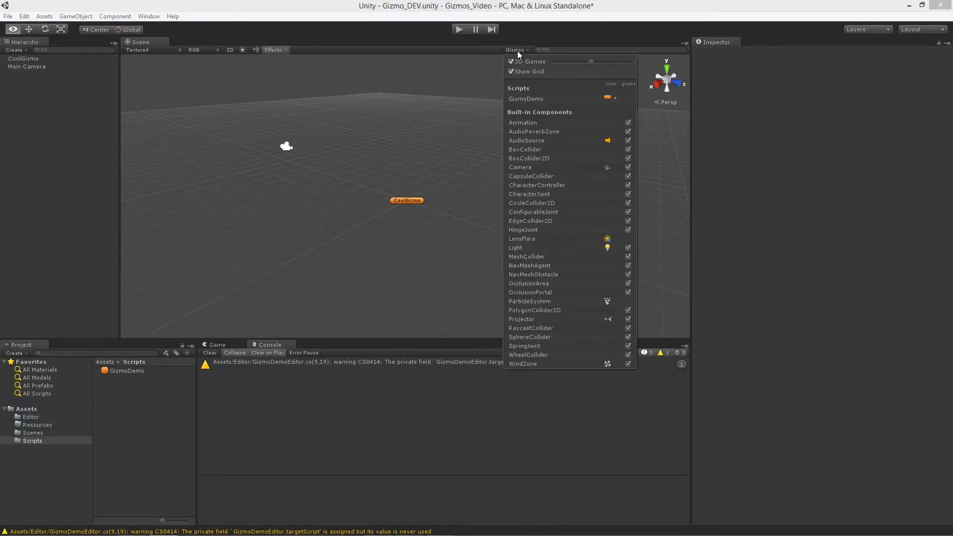
pyautogui.click(615, 98)
pyautogui.click(665, 110)
pyautogui.click(627, 139)
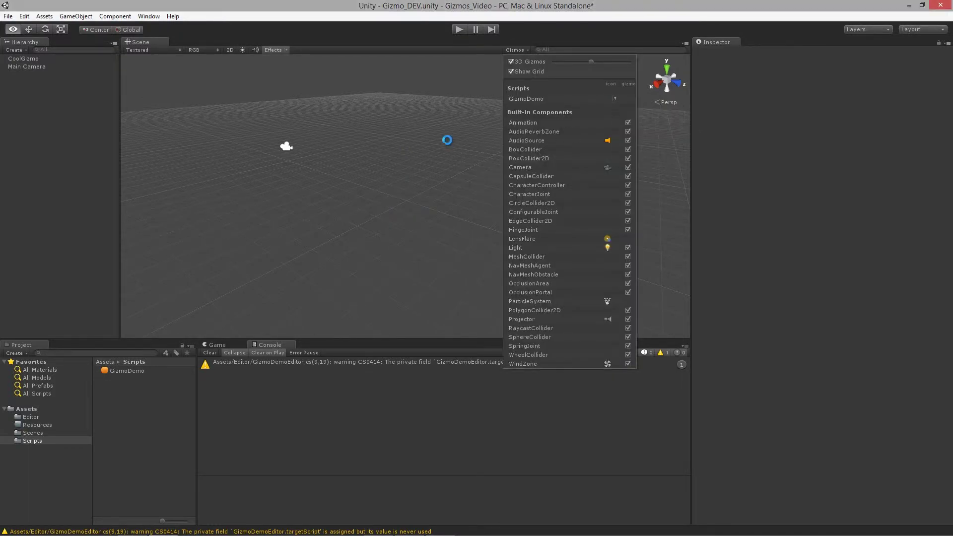
pyautogui.click(498, 130)
# Orbit the scene, reselect CoolGizmo and reopen the Gizmos menu to confirm no label
pyautogui.moveTo(498, 130); pyautogui.dragTo(103, 100, button='right')
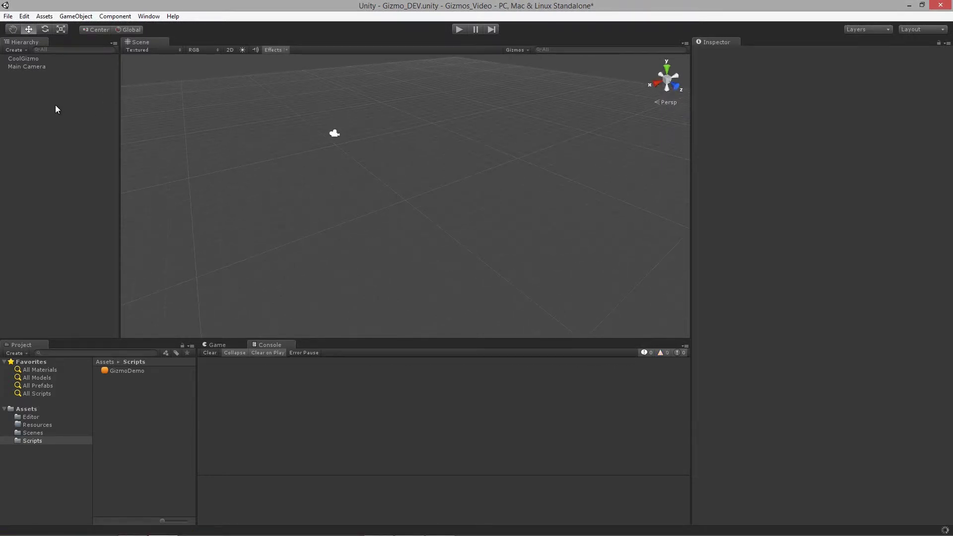
pyautogui.click(28, 58)
pyautogui.moveTo(487, 119); pyautogui.dragTo(523, 52, button='right')
pyautogui.click(516, 49)
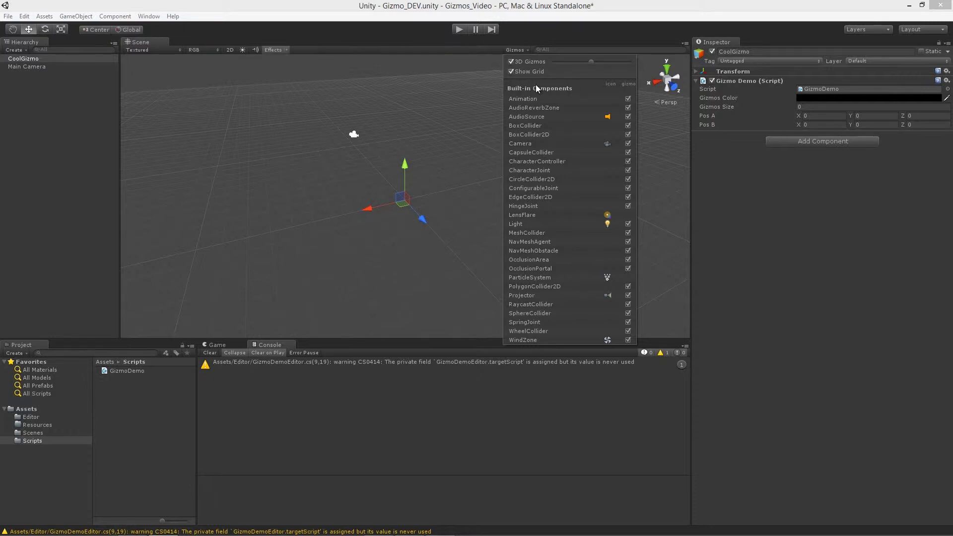
# Re-add an empty void OnDrawGizmos() method under Utility Methods via autocomplete and save GizmoDemo.cs
pyautogui.hotkey('alt', 'Tab')
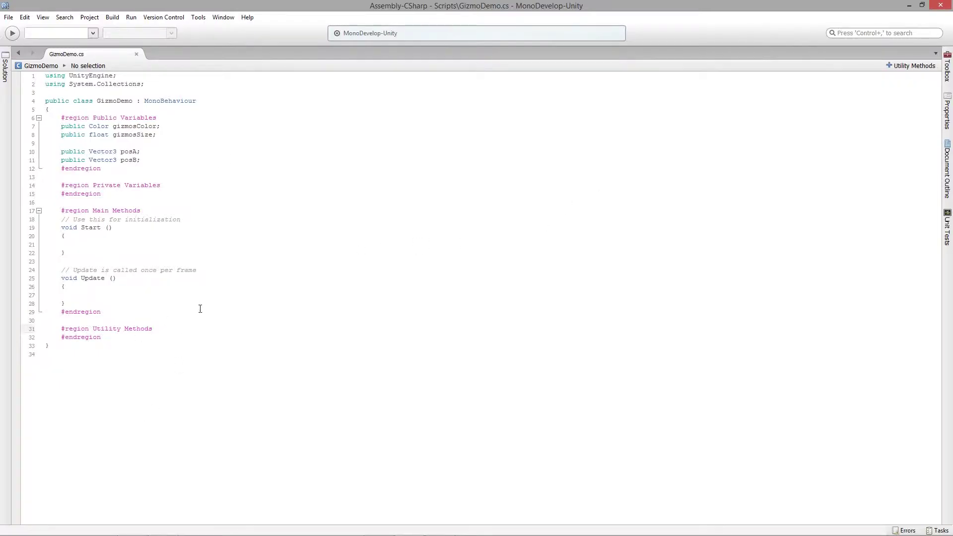
pyautogui.press('Return')
pyautogui.write('void')
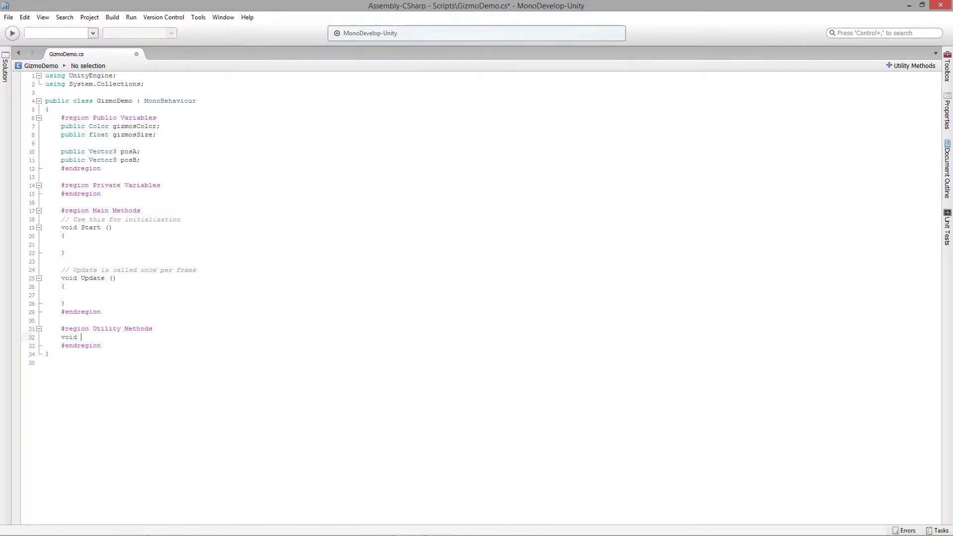
pyautogui.press('BackSpace')
pyautogui.press('BackSpace')
pyautogui.press('BackSpace')
pyautogui.write('void')
pyautogui.hotkey('ctrl', 'z')
pyautogui.hotkey('ctrl', 'y')
pyautogui.hotkey('ctrl', 'y')
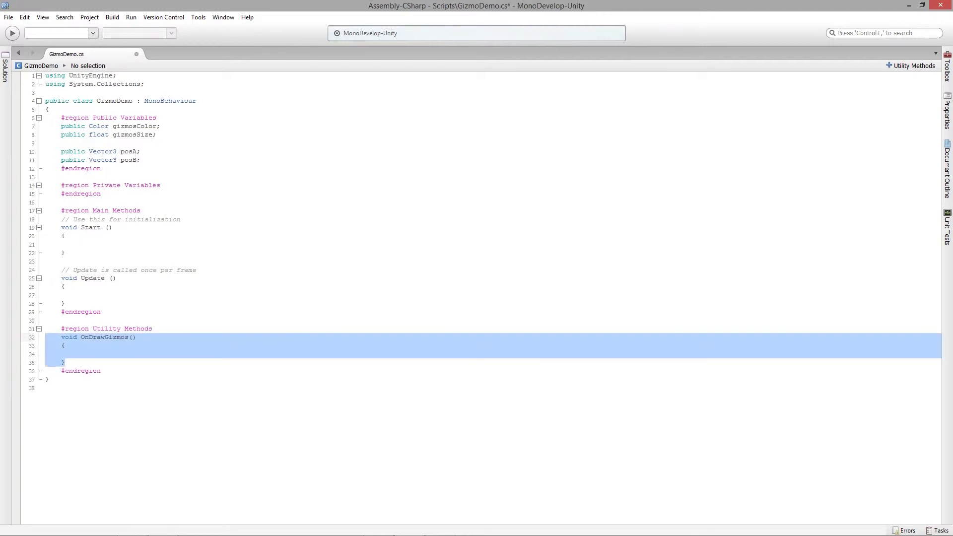
pyautogui.hotkey('ctrl', 's')
pyautogui.hotkey('alt', 'Tab')
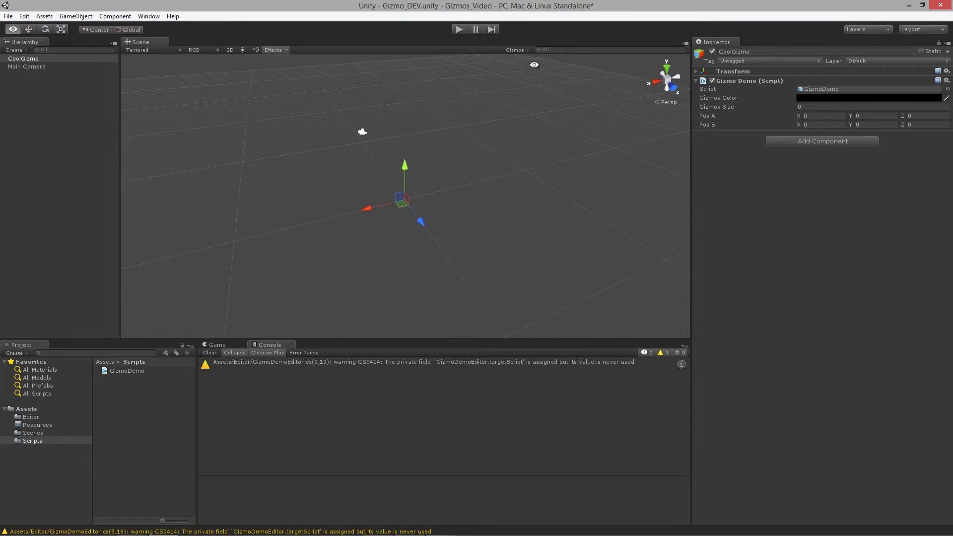
# Give the GizmoDemo script a red label icon from the Gizmos dropdown
pyautogui.click(519, 51)
pyautogui.click(612, 99)
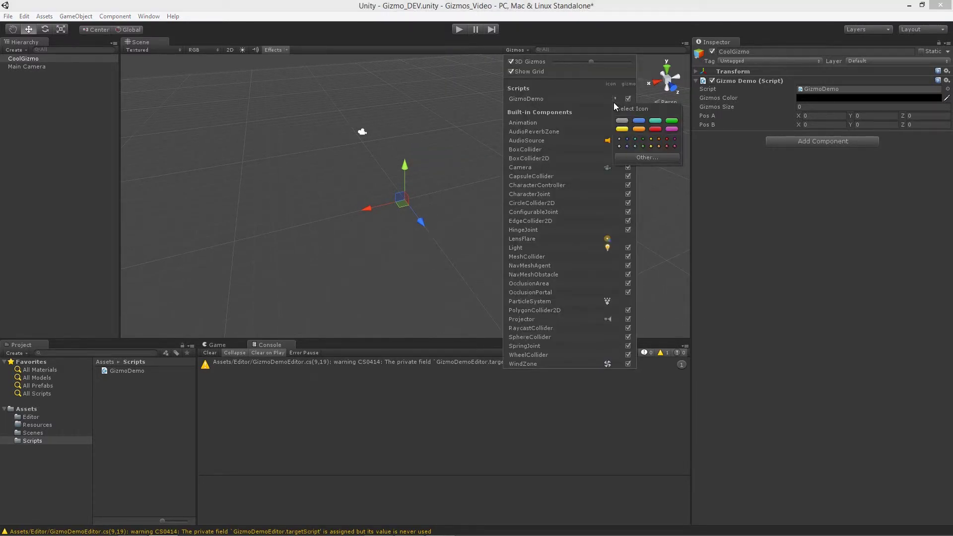
pyautogui.click(658, 132)
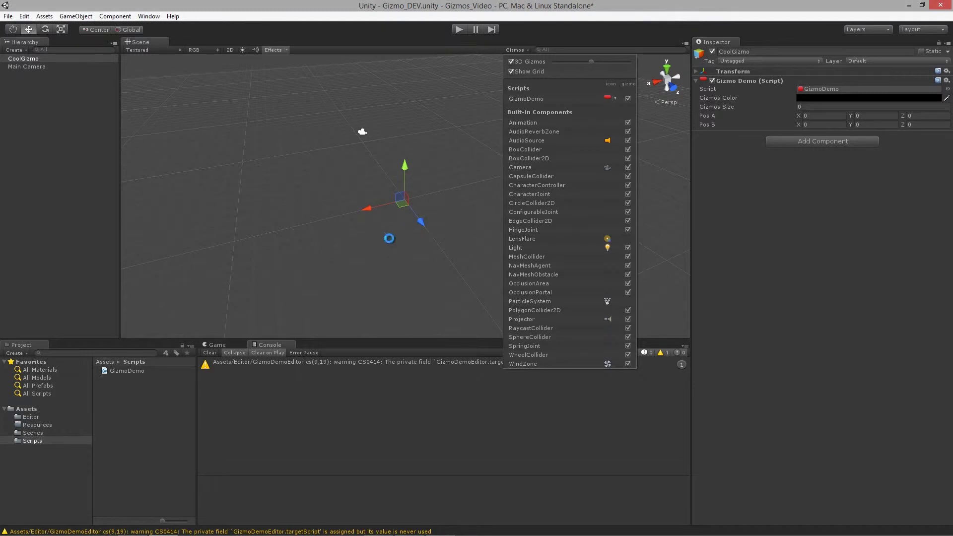
pyautogui.click(387, 246)
# Orbit the scene to check CoolGizmo's red name tag, then return to the Gizmos settings
pyautogui.keyDown('alt'); pyautogui.moveTo(387, 246); pyautogui.dragTo(460, 221); pyautogui.keyUp('alt')
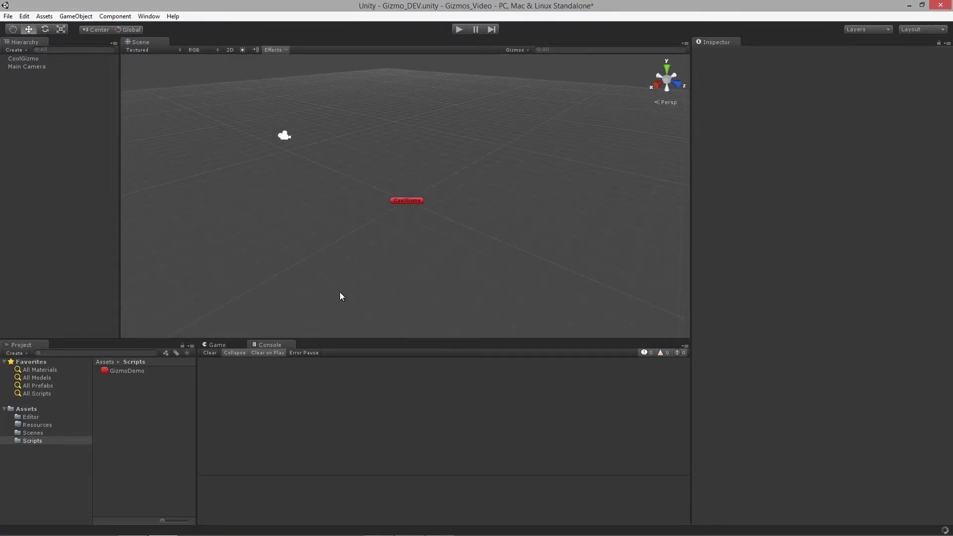
pyautogui.click(406, 201)
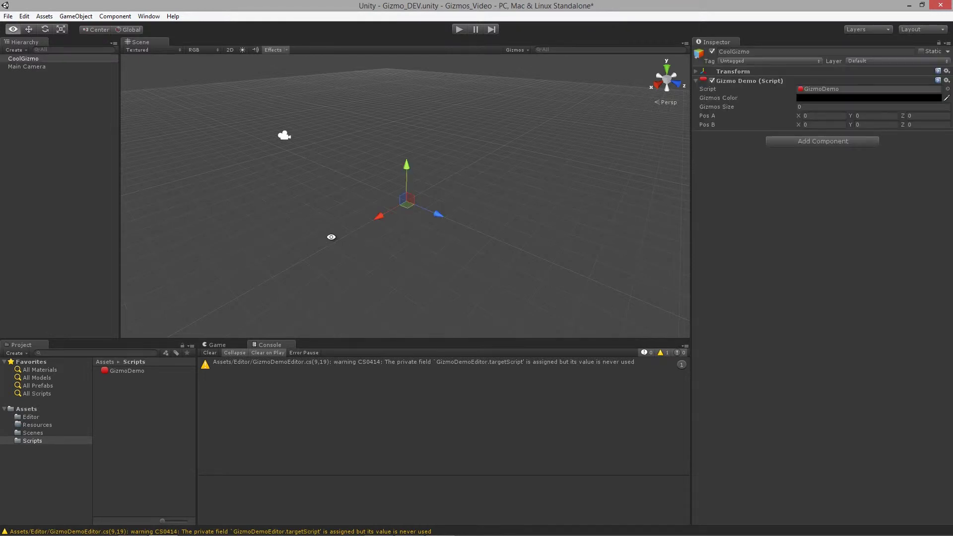
pyautogui.keyDown('alt'); pyautogui.moveTo(330, 237); pyautogui.dragTo(352, 260); pyautogui.keyUp('alt')
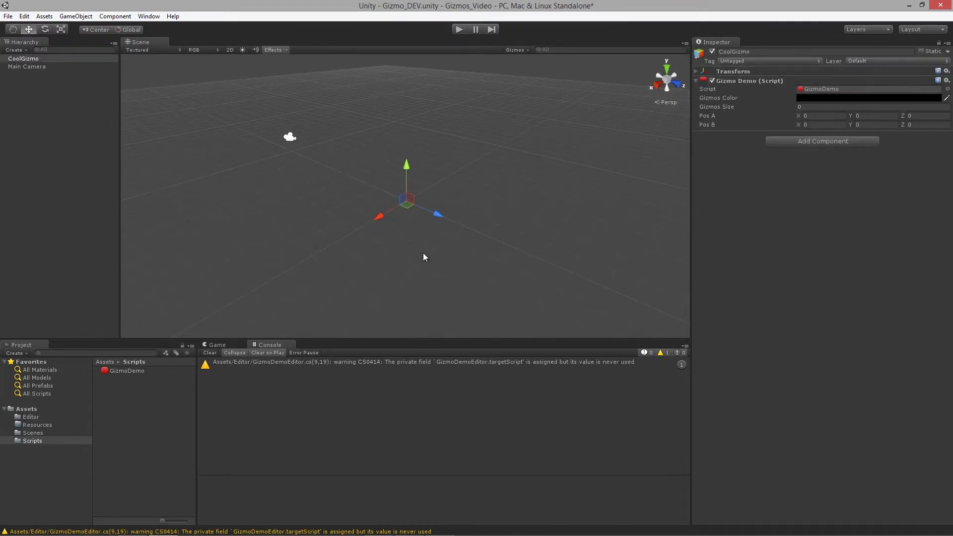
pyautogui.click(423, 254)
pyautogui.click(526, 50)
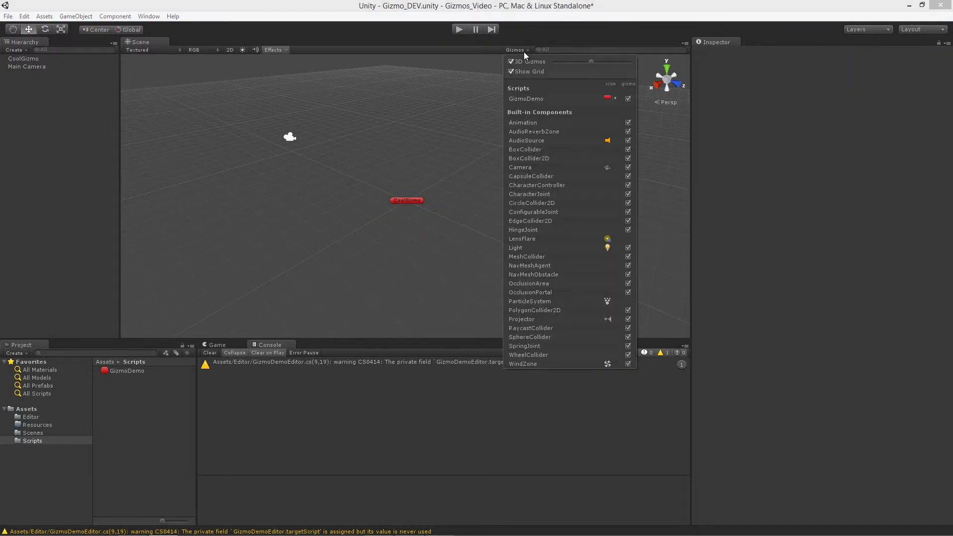
# Try yellow dot and yellow diamond icons, then settle on a magenta dot for GizmoDemo
pyautogui.click(613, 99)
pyautogui.click(652, 139)
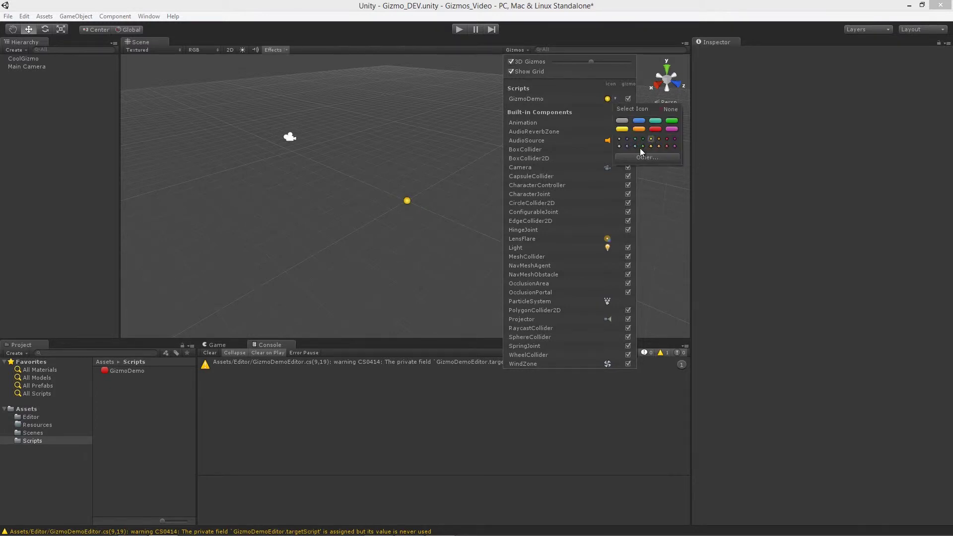
pyautogui.click(651, 145)
pyautogui.click(675, 138)
# Look at the custom icon texture picker, close it without choosing, and orbit the scene
pyautogui.click(639, 158)
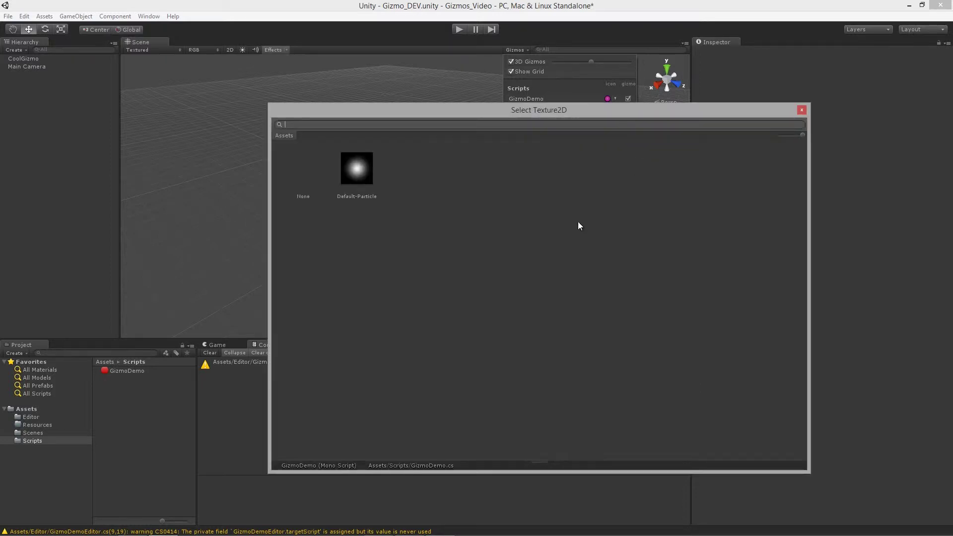
pyautogui.moveTo(471, 110); pyautogui.dragTo(375, 142)
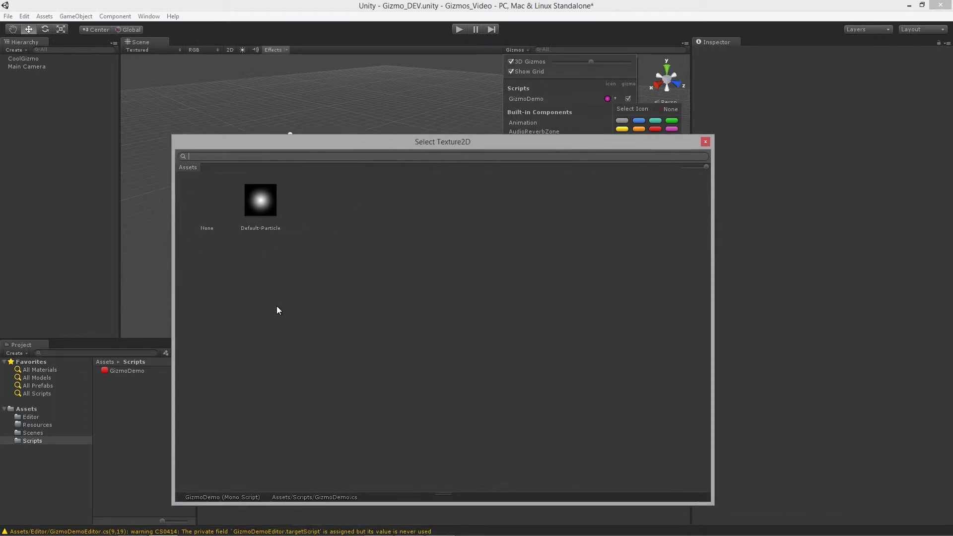
pyautogui.click(705, 141)
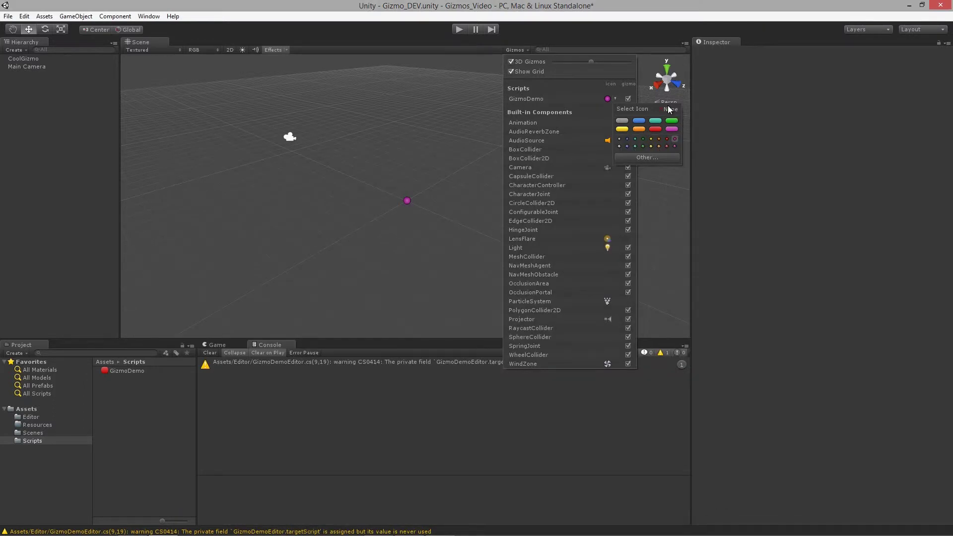
pyautogui.keyDown('alt'); pyautogui.moveTo(304, 255); pyautogui.dragTo(400, 174); pyautogui.keyUp('alt')
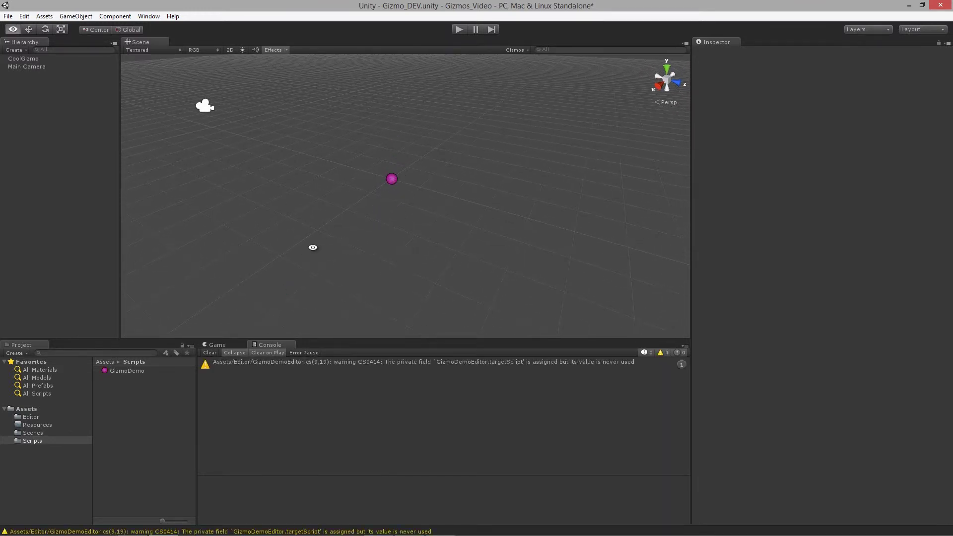
# Open the empty Resources folder in Unity, then switch to Photoshop
pyautogui.click(48, 426)
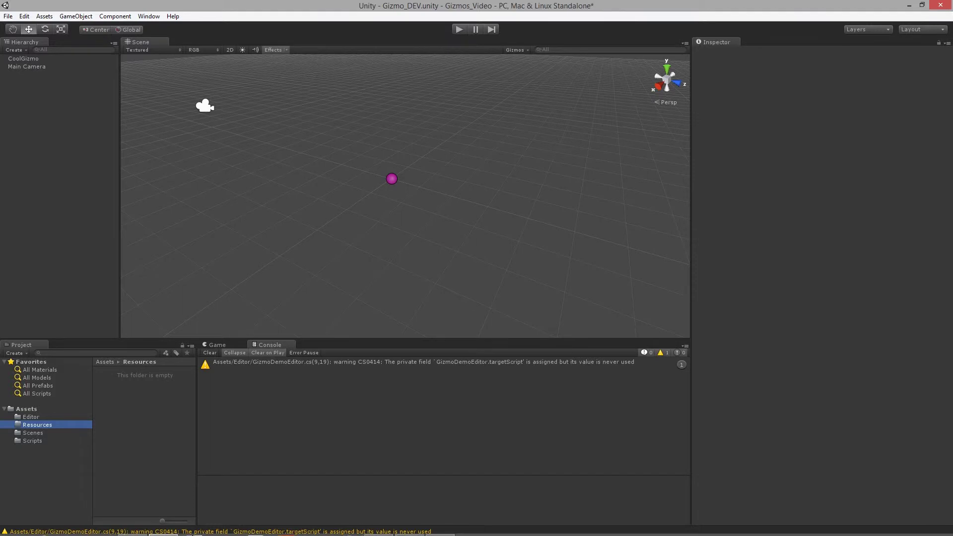
pyautogui.click(312, 530)
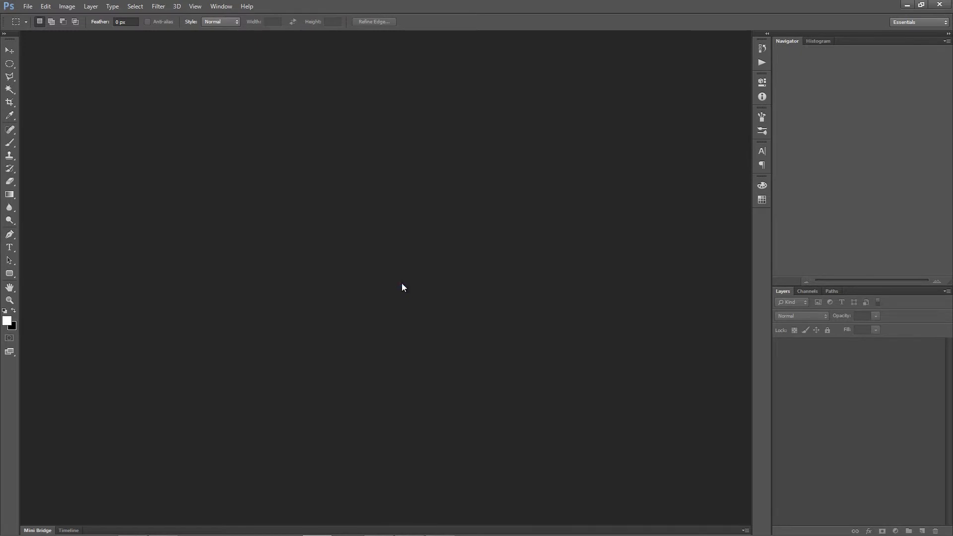
# Create a new 256 × 256 pixel Photoshop document with a white background
pyautogui.hotkey('ctrl', 'n')
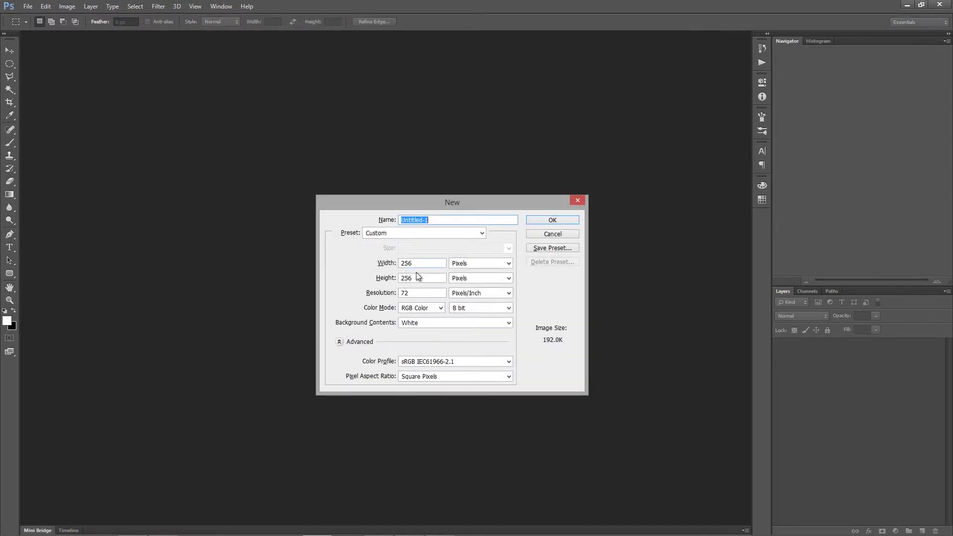
pyautogui.click(533, 220)
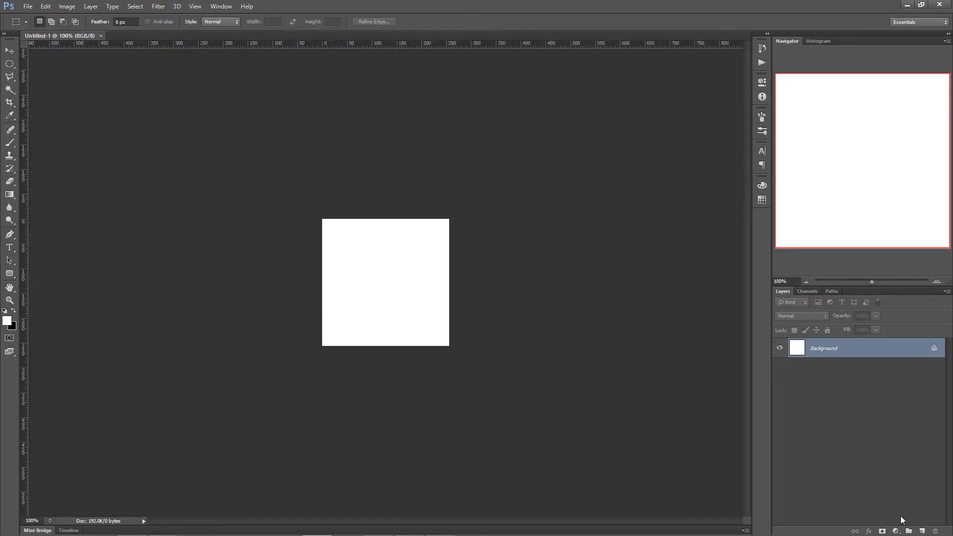
# Add a new layer and draw a rounded rectangle nearly filling the canvas
pyautogui.click(922, 531)
pyautogui.click(9, 273)
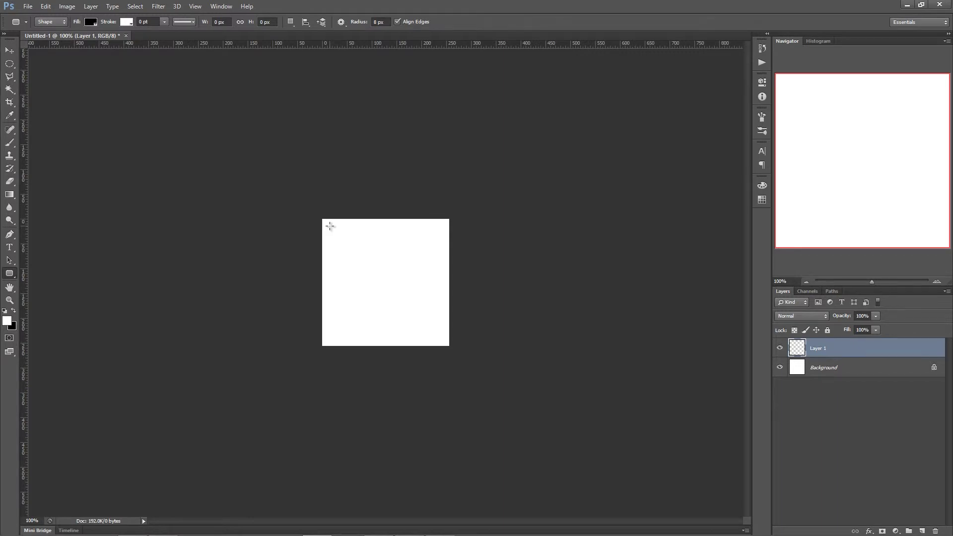
pyautogui.moveTo(330, 227); pyautogui.dragTo(441, 338)
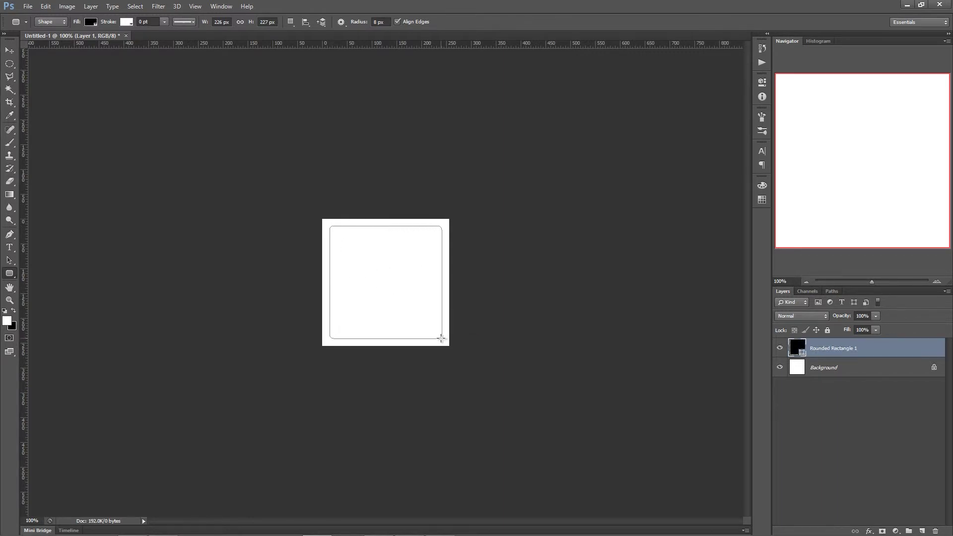
# Fill the rounded rectangle with orange #ff5400
pyautogui.doubleClick(796, 348)
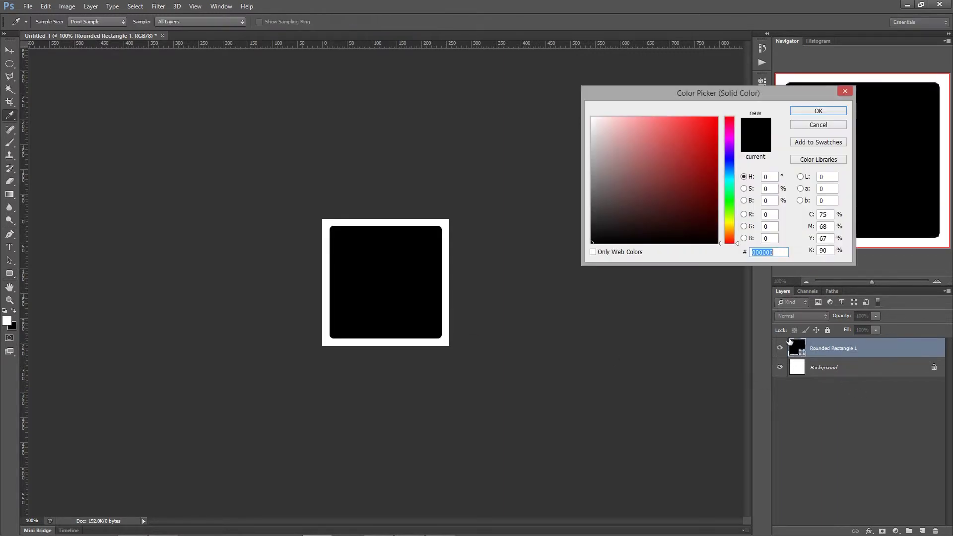
pyautogui.click(730, 231)
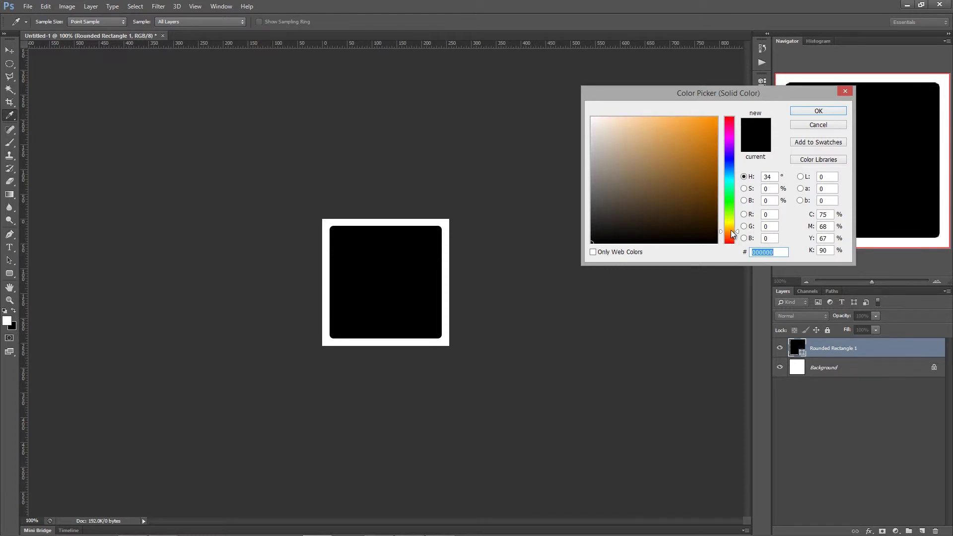
pyautogui.moveTo(731, 234); pyautogui.dragTo(731, 232)
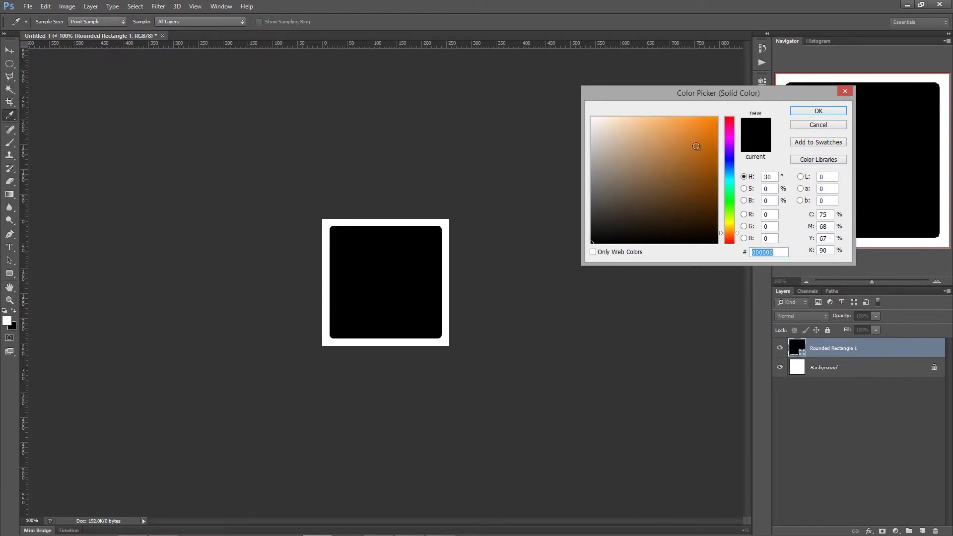
pyautogui.moveTo(696, 145); pyautogui.dragTo(728, 110)
pyautogui.click(732, 239)
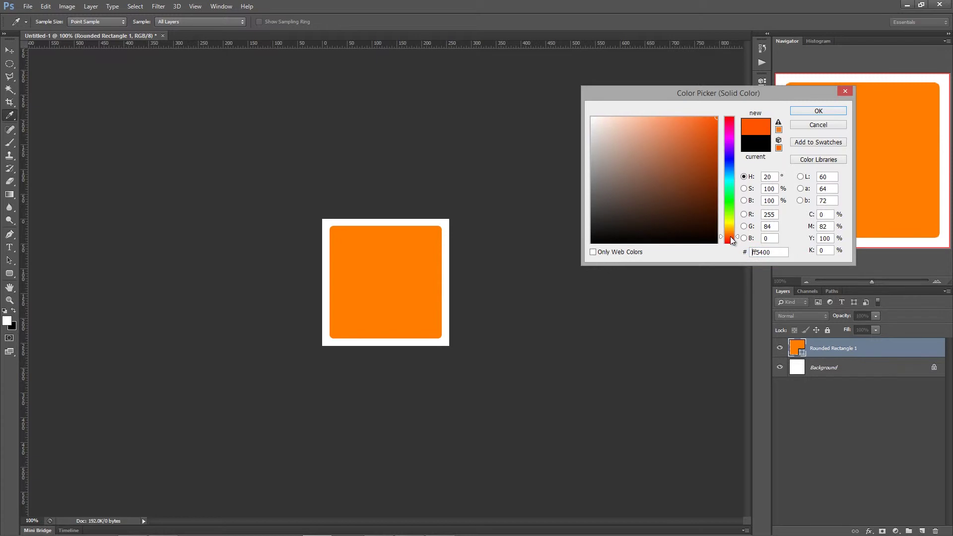
pyautogui.click(814, 111)
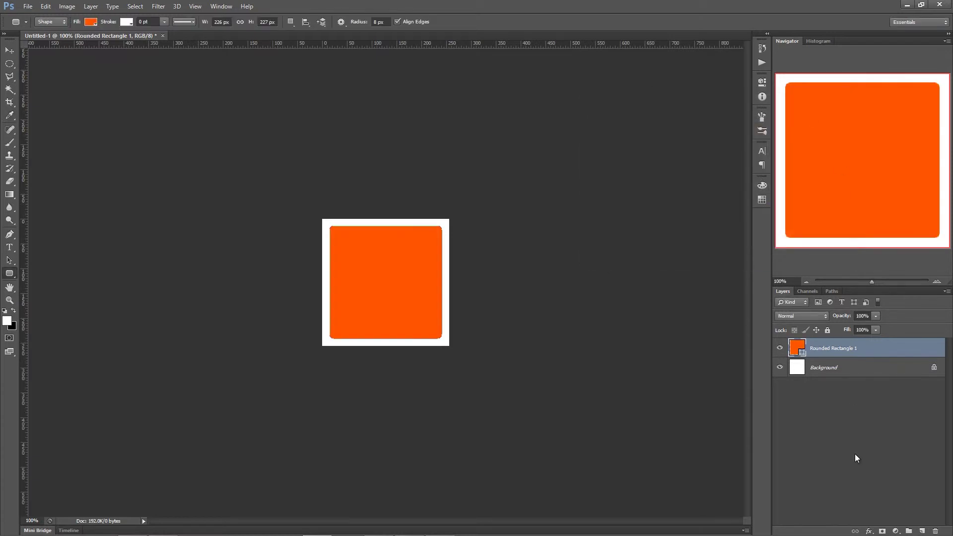
# Add a 3 px inside Stroke in light grey #ededed to the rounded rectangle
pyautogui.click(875, 533)
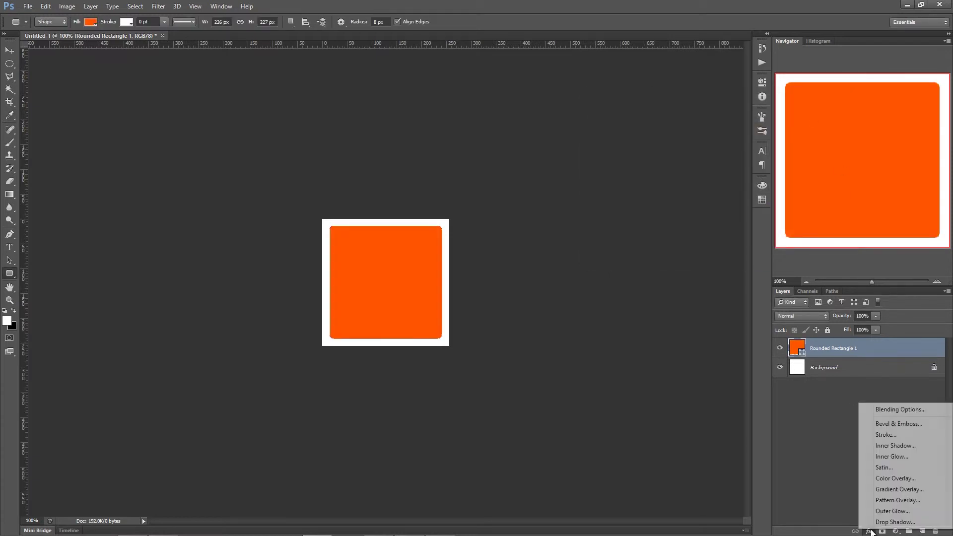
pyautogui.click(890, 433)
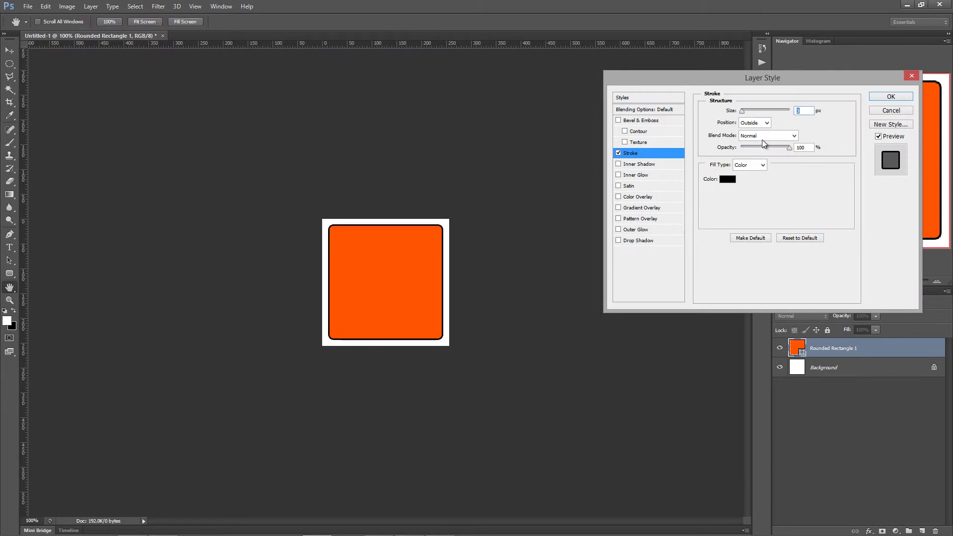
pyautogui.click(765, 123)
pyautogui.click(750, 136)
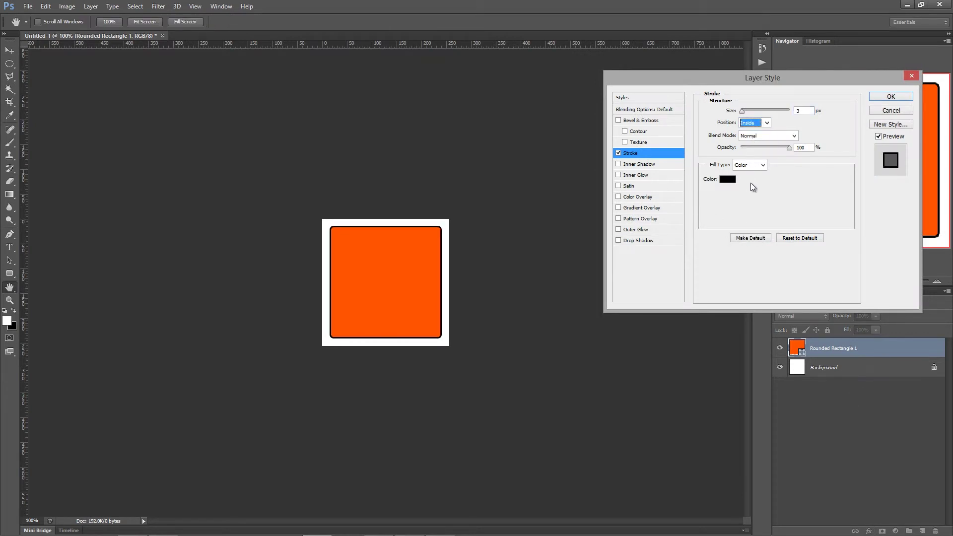
pyautogui.click(730, 182)
pyautogui.click(592, 125)
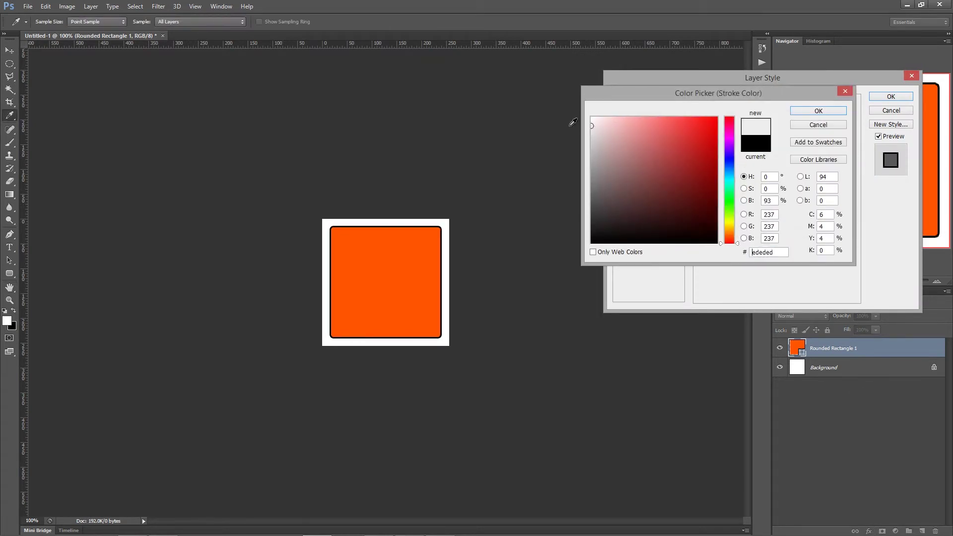
pyautogui.click(819, 111)
# Apply the stroke and add the text 'Cool Icon' on the canvas
pyautogui.click(882, 98)
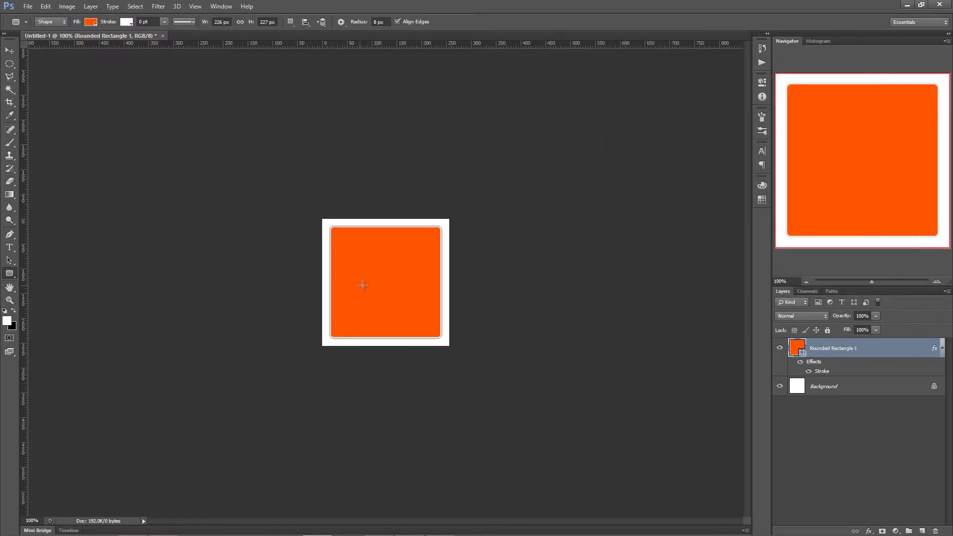
pyautogui.press('t')
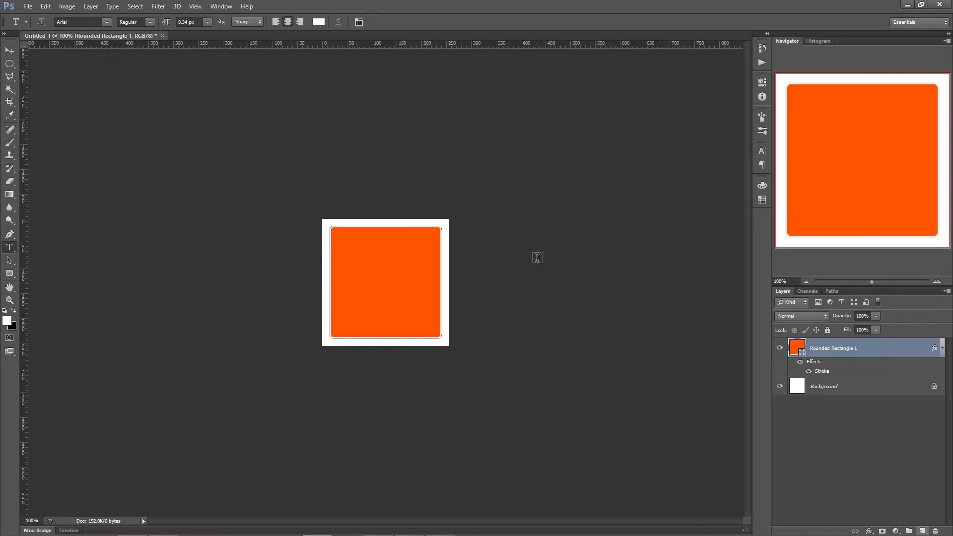
pyautogui.click(454, 283)
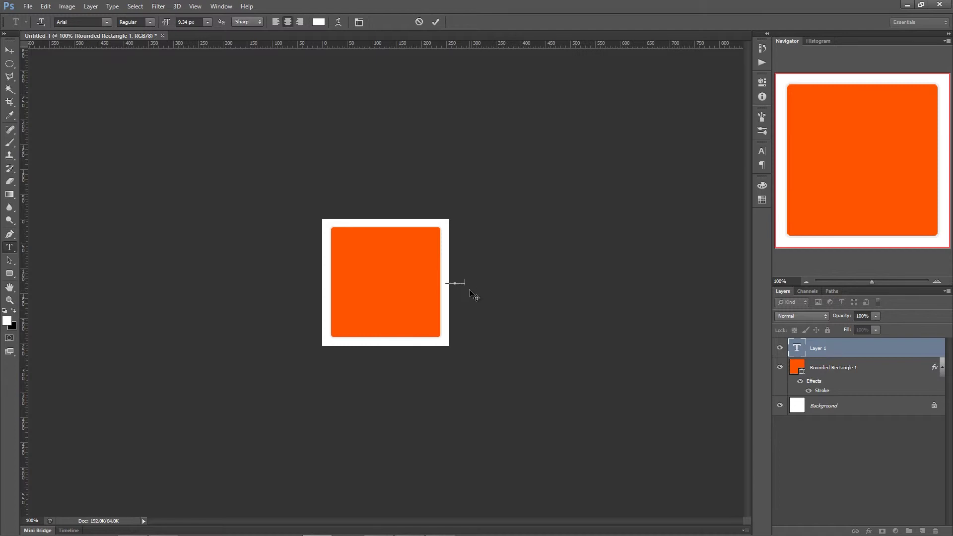
pyautogui.write('Cool Icon')
pyautogui.hotkey('ctrl', 'Return')
# Move the Cool Icon text onto the rectangle and enlarge it to about 505%
pyautogui.press('v')
pyautogui.moveTo(466, 289); pyautogui.dragTo(443, 298)
pyautogui.hotkey('ctrl', 't')
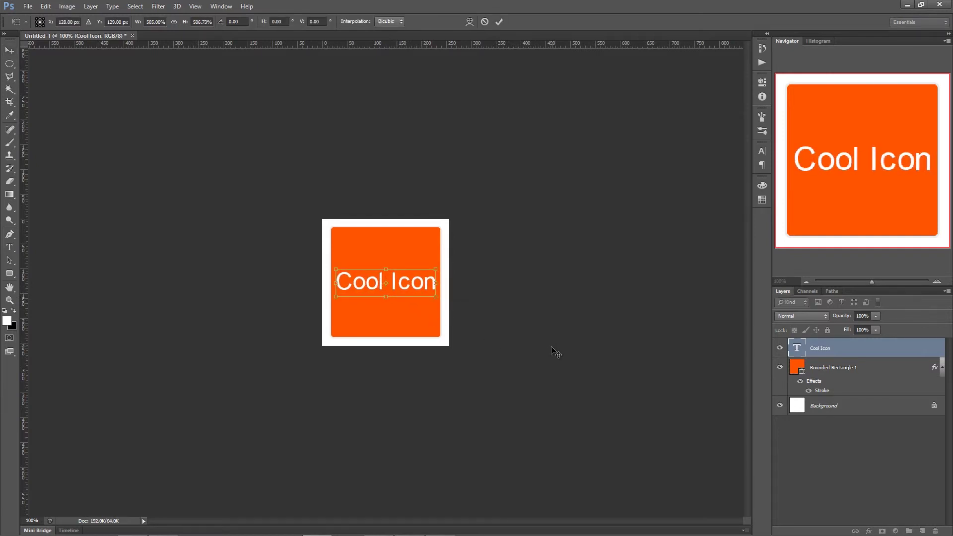
pyautogui.press('Return')
# Delete the white Background layer and give the orange rectangle a drop shadow
pyautogui.click(849, 408)
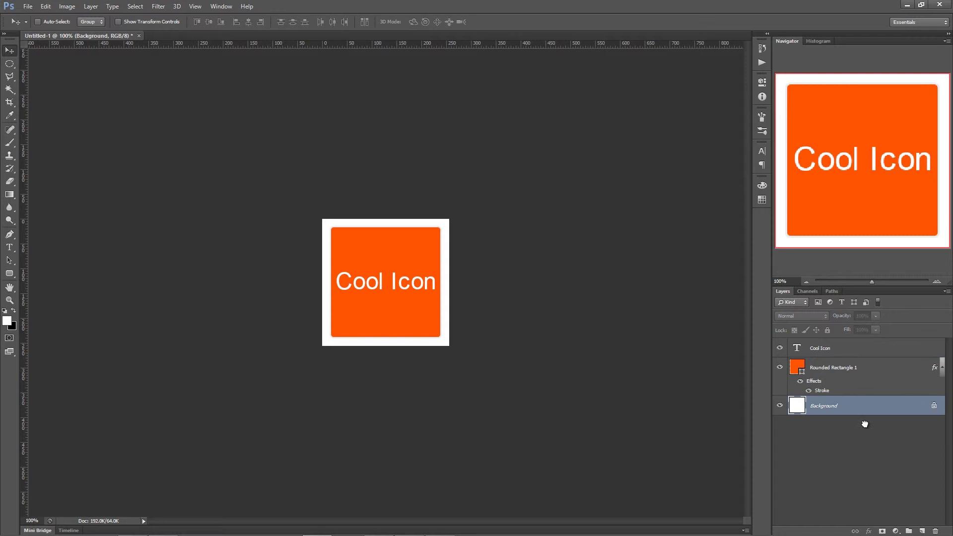
pyautogui.moveTo(865, 424); pyautogui.dragTo(935, 531)
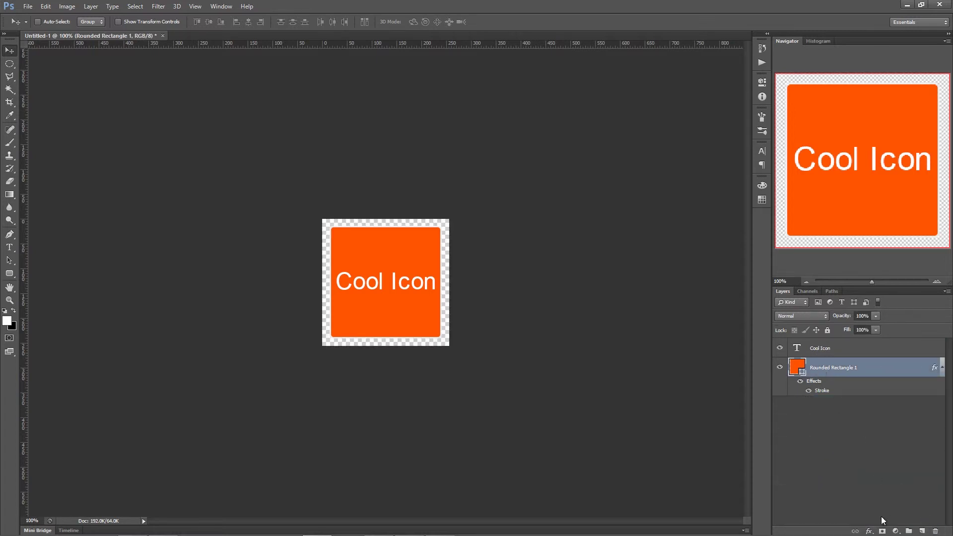
pyautogui.click(868, 531)
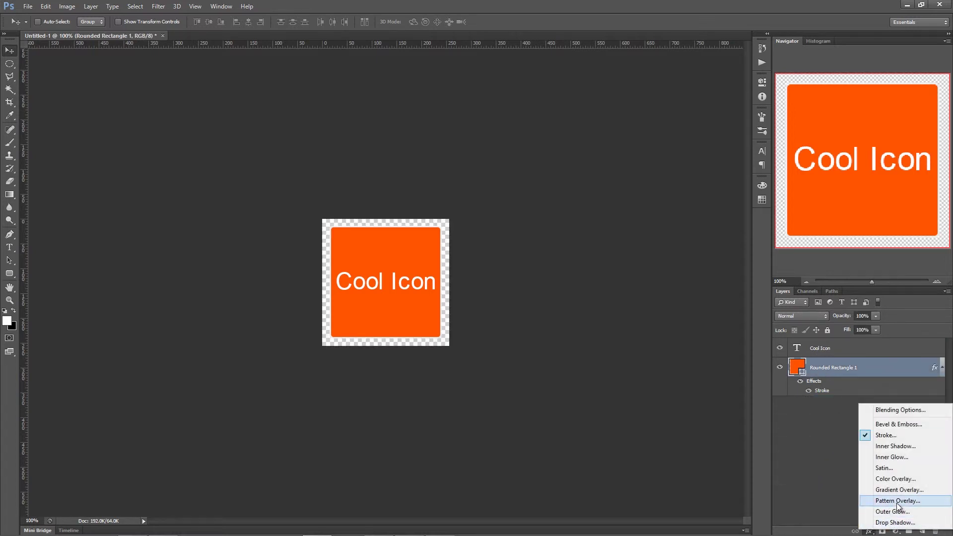
pyautogui.click(895, 523)
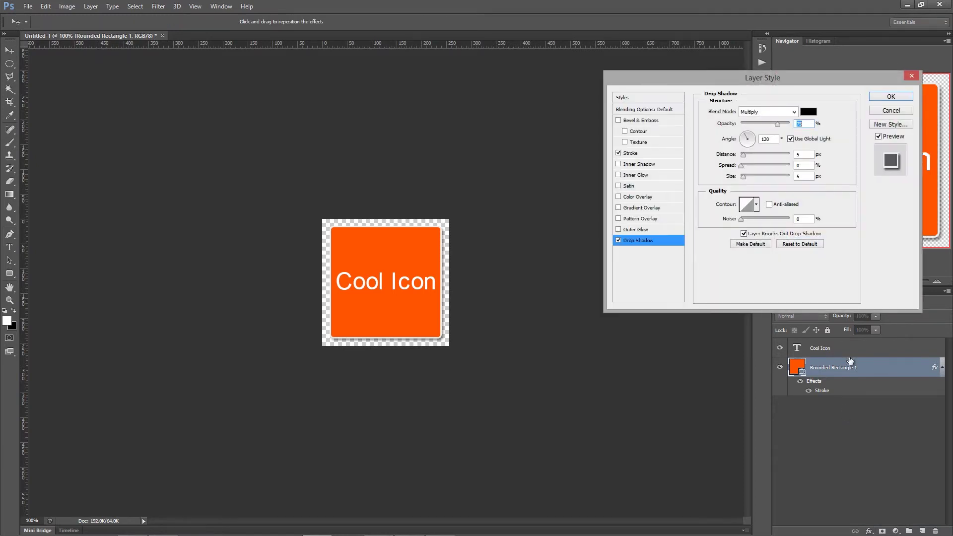
pyautogui.click(885, 95)
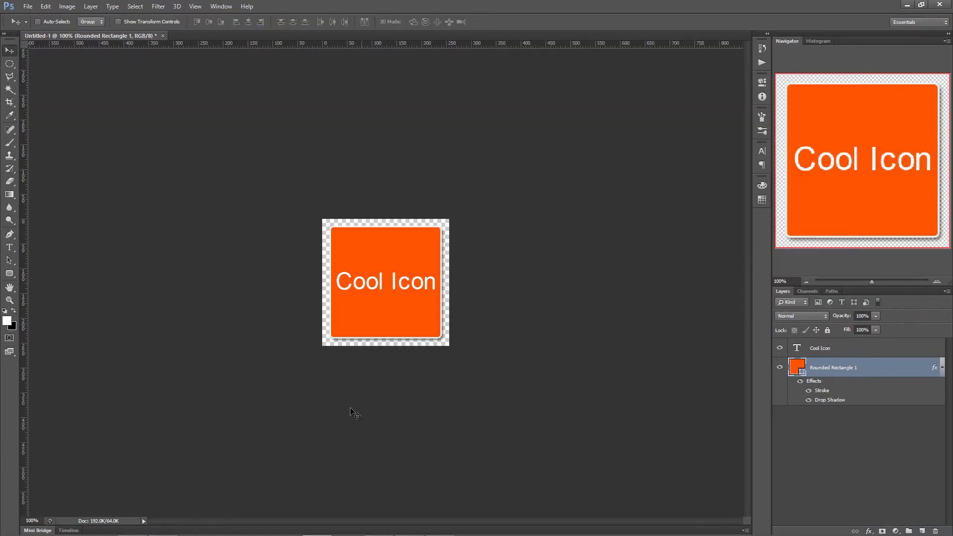
pyautogui.keyDown('shift'); pyautogui.click(824, 357); pyautogui.keyUp('shift')
# Merge the icon layers and save a PNG copy named coolicon_001 in Resources
pyautogui.hotkey('ctrl', 'e')
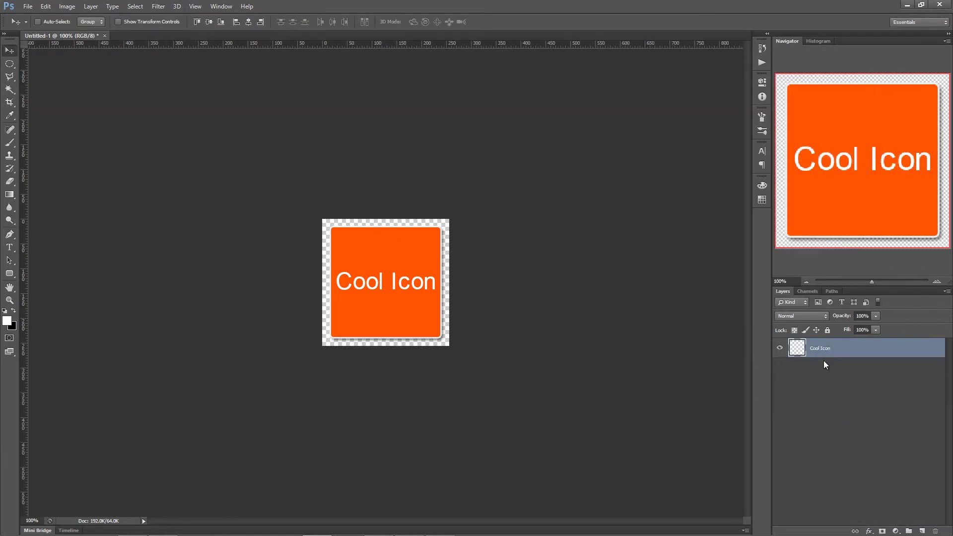
pyautogui.hotkey('ctrl', 'shift', 's')
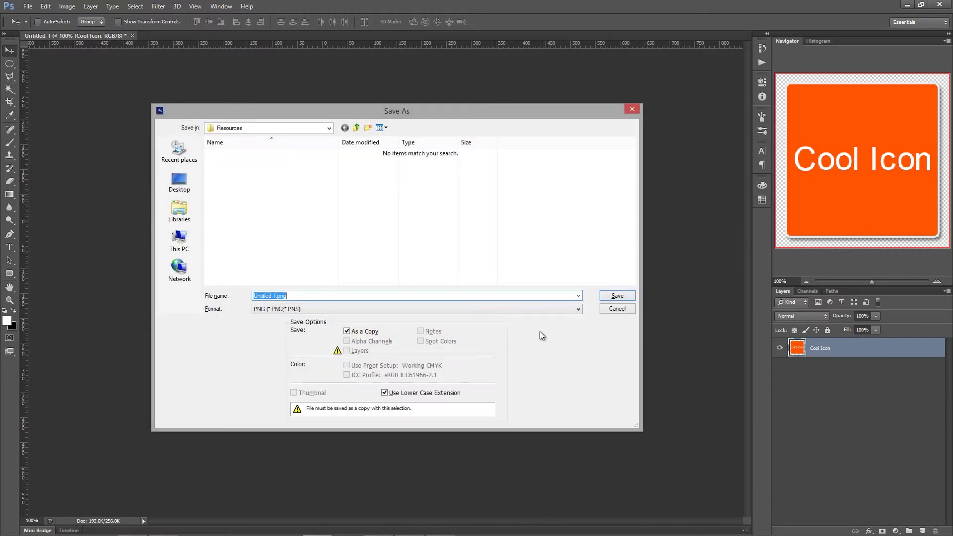
pyautogui.press('Right')
pyautogui.press('Left')
pyautogui.press('Left')
pyautogui.hotkey('shift', 'Home')
pyautogui.press('BackSpace')
pyautogui.write('coolicon_0')
pyautogui.press('Return')
pyautogui.press('Return')
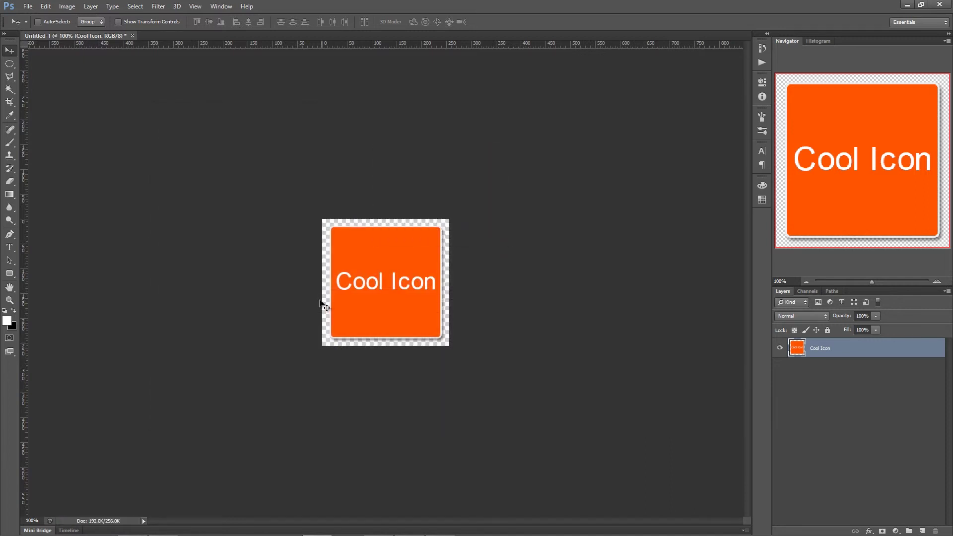
pyautogui.hotkey('alt', 'Tab')
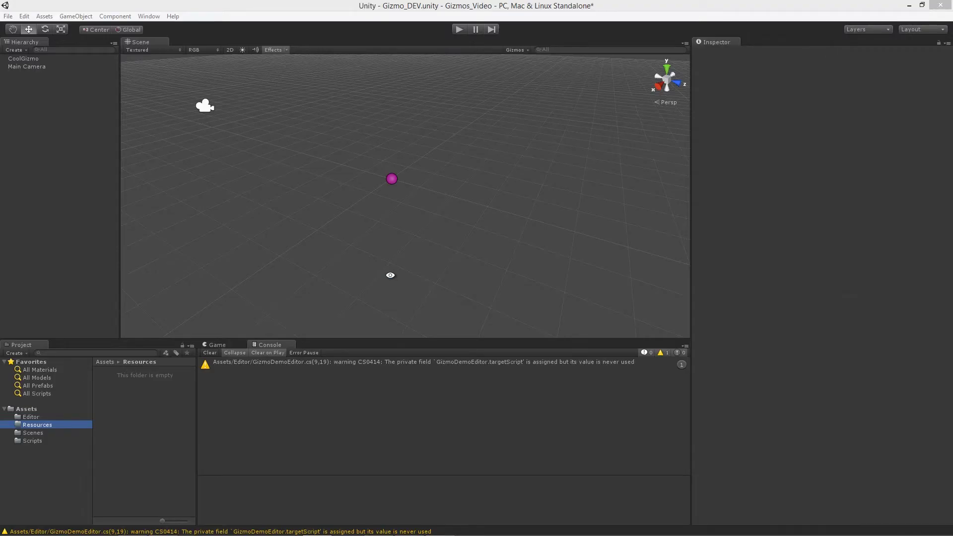
# Import coolicon_001 as a GUI texture with max size 256 and Truecolor format
pyautogui.click(112, 374)
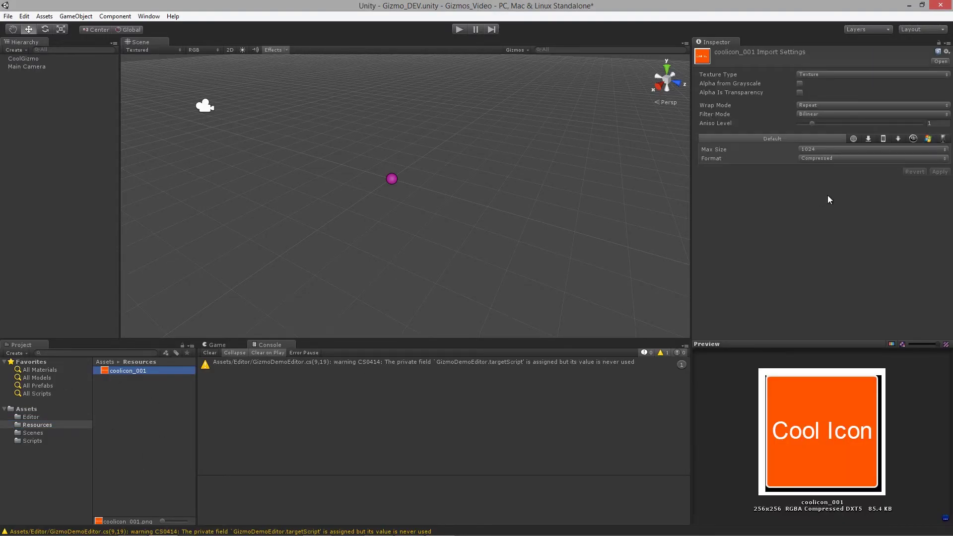
pyautogui.click(824, 151)
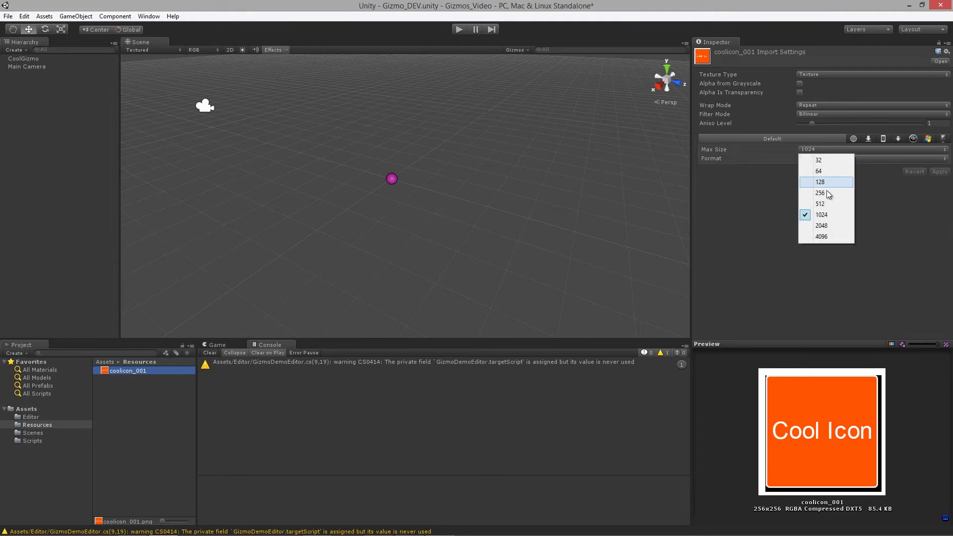
pyautogui.click(828, 190)
pyautogui.click(823, 74)
pyautogui.click(828, 106)
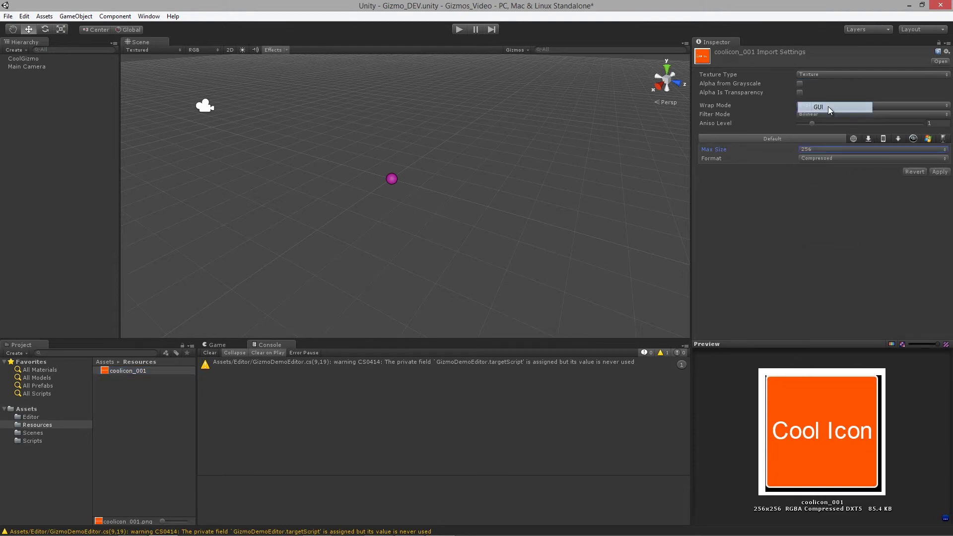
pyautogui.click(827, 124)
pyautogui.click(835, 154)
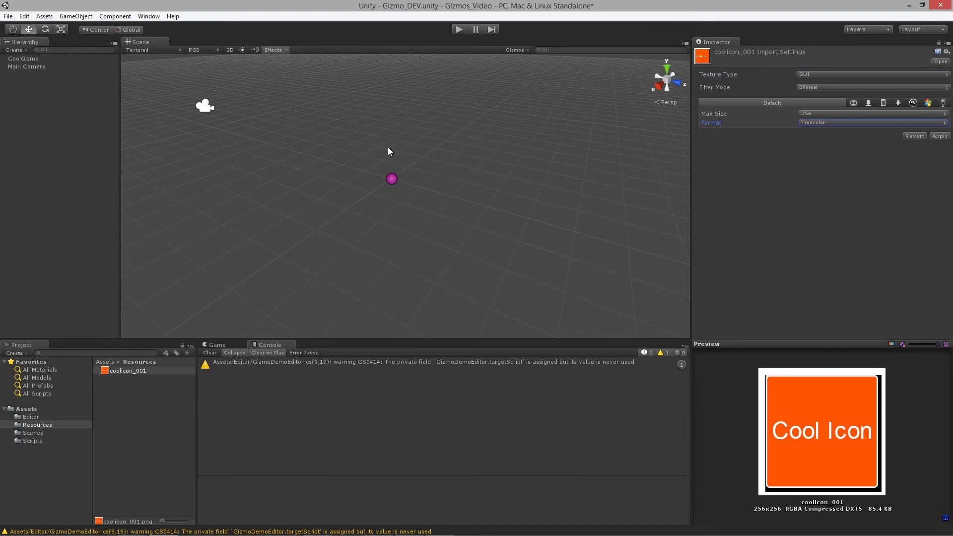
pyautogui.click(939, 137)
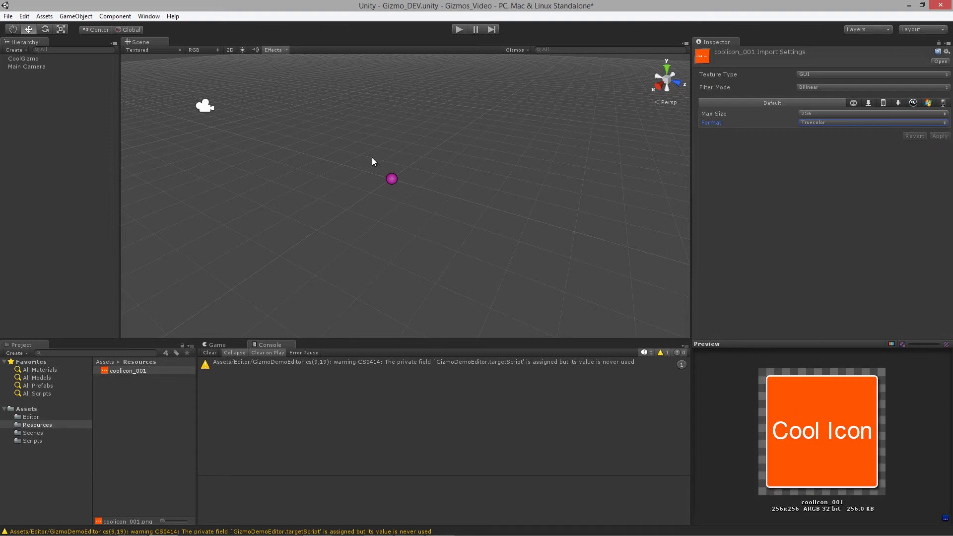
pyautogui.keyDown('alt'); pyautogui.moveTo(374, 161); pyautogui.dragTo(392, 203); pyautogui.keyUp('alt')
# Set GizmoDemo's gizmo icon to the coolicon_001 texture in the Gizmos menu
pyautogui.click(391, 178)
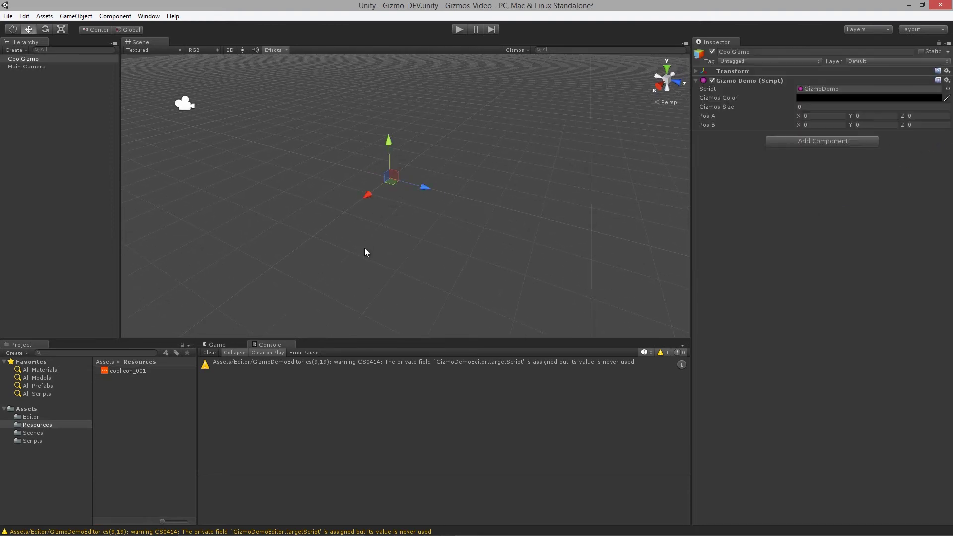
pyautogui.click(593, 177)
pyautogui.click(524, 50)
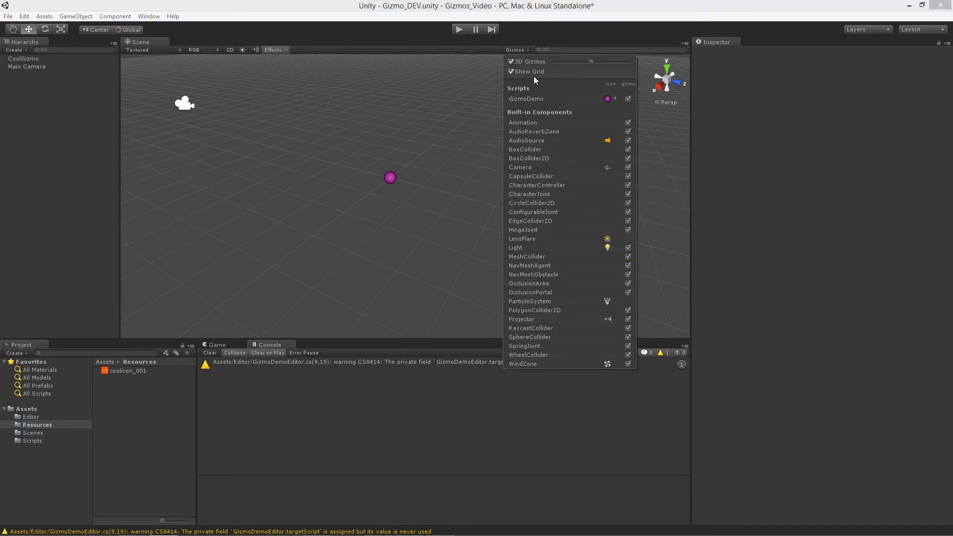
pyautogui.click(615, 99)
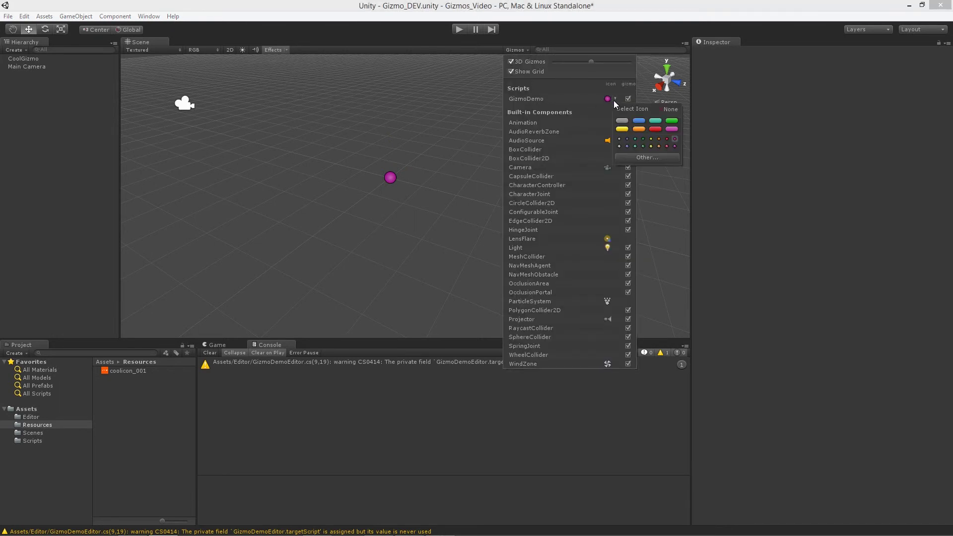
pyautogui.click(648, 159)
pyautogui.doubleClick(268, 209)
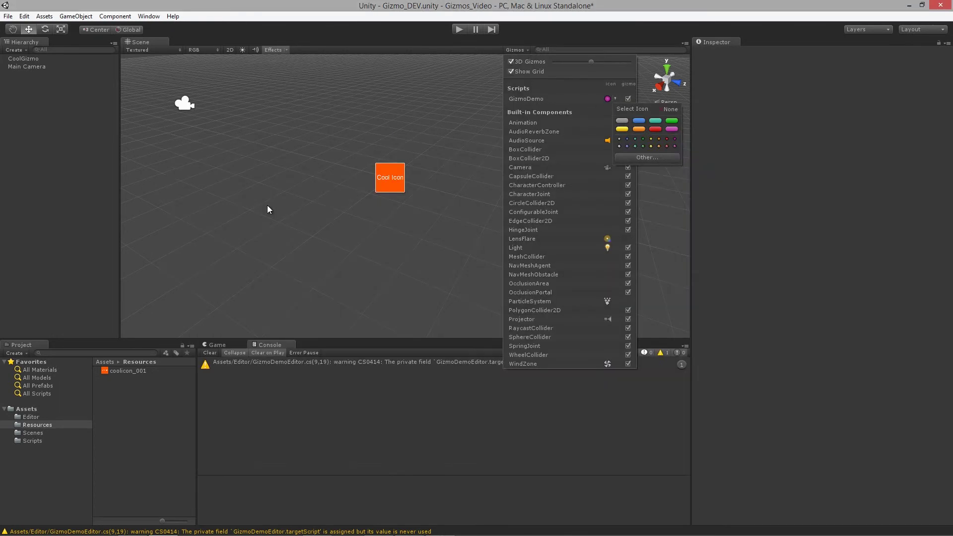
pyautogui.click(400, 263)
pyautogui.click(402, 262)
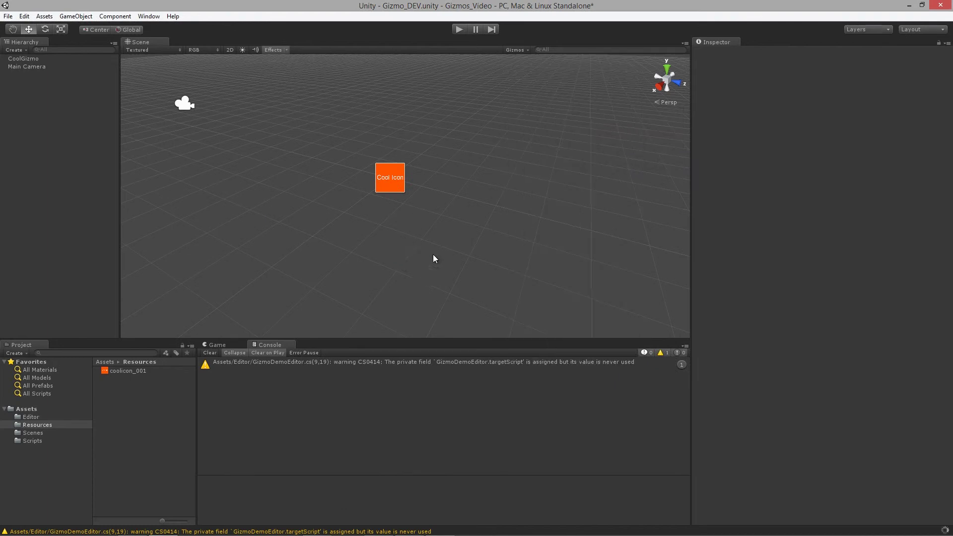
pyautogui.keyDown('alt'); pyautogui.moveTo(478, 249); pyautogui.dragTo(403, 184); pyautogui.keyUp('alt')
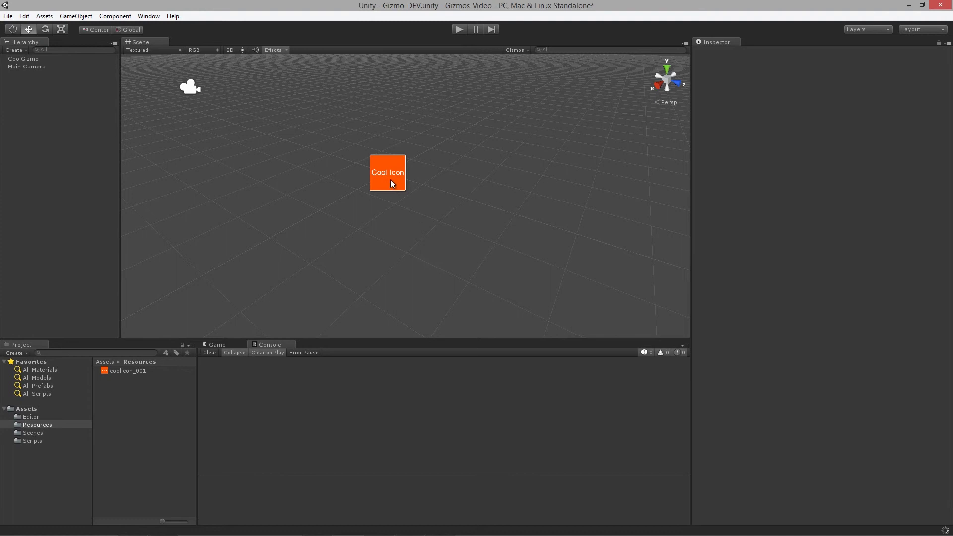
# Select CoolGizmo in the Hierarchy and duplicate it twice with Ctrl+D
pyautogui.click(379, 176)
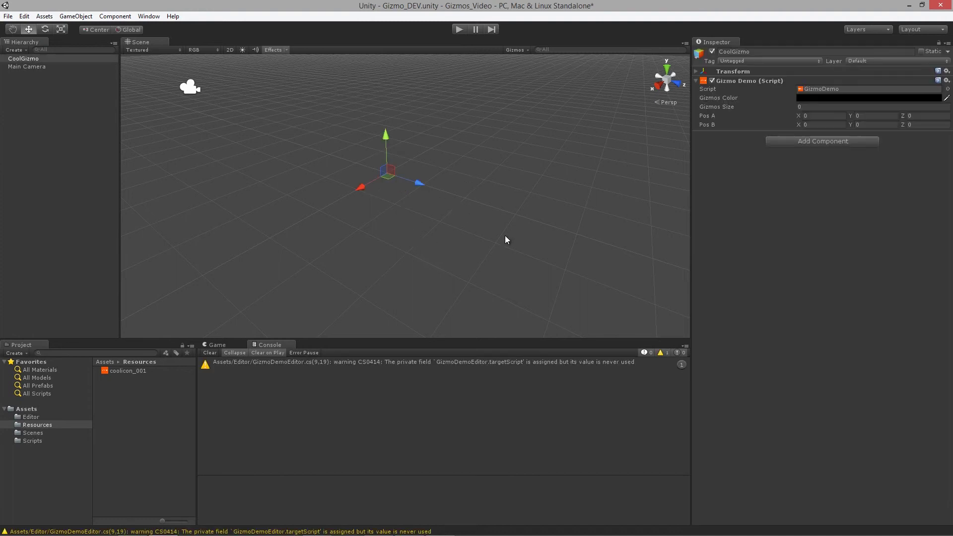
pyautogui.keyDown('alt'); pyautogui.moveTo(457, 242); pyautogui.dragTo(406, 263); pyautogui.keyUp('alt')
pyautogui.click(389, 206)
pyautogui.click(393, 184)
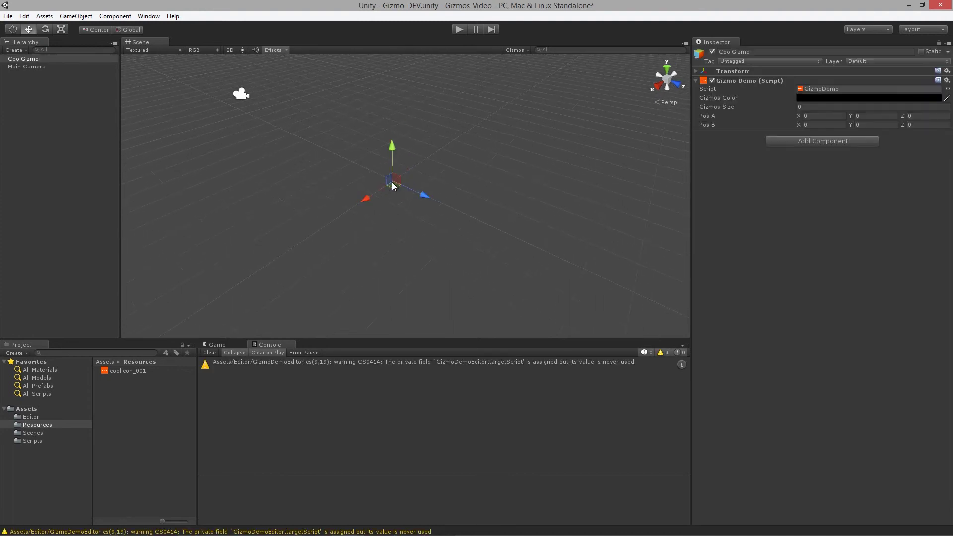
pyautogui.click(417, 242)
pyautogui.click(23, 58)
pyautogui.hotkey('ctrl', 'd')
pyautogui.hotkey('ctrl', 'd')
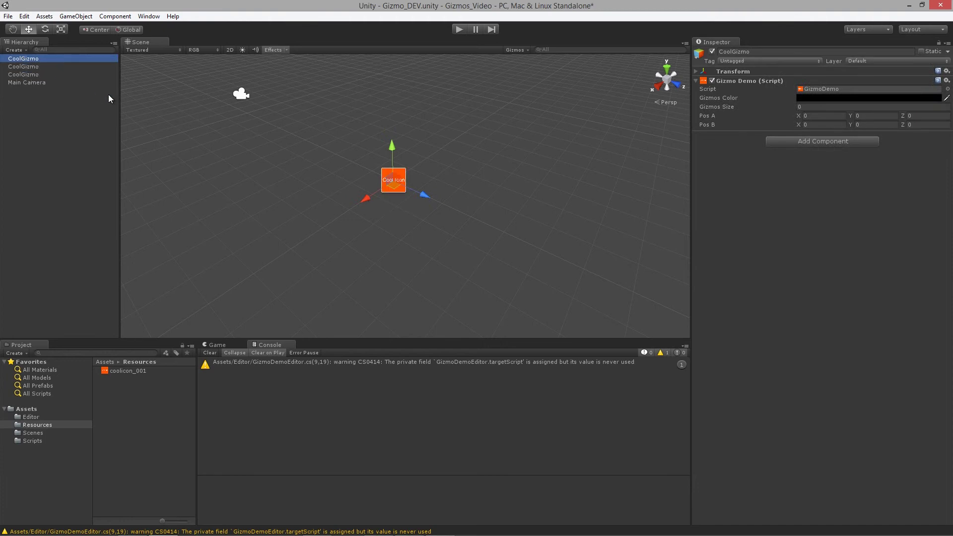
pyautogui.hotkey('ctrl', 'd')
# Move the duplicates apart, one along the Z axis and one to the right of the original
pyautogui.moveTo(425, 195); pyautogui.dragTo(493, 230)
pyautogui.click(39, 68)
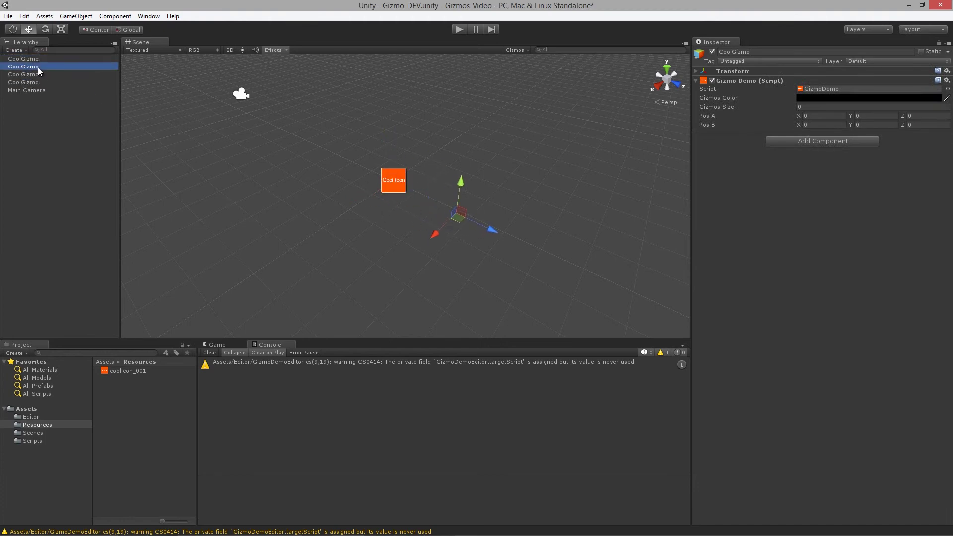
pyautogui.click(396, 185)
pyautogui.click(395, 187)
pyautogui.moveTo(397, 193); pyautogui.dragTo(541, 187)
pyautogui.click(472, 258)
pyautogui.keyDown('alt'); pyautogui.moveTo(471, 258); pyautogui.dragTo(435, 235); pyautogui.keyUp('alt')
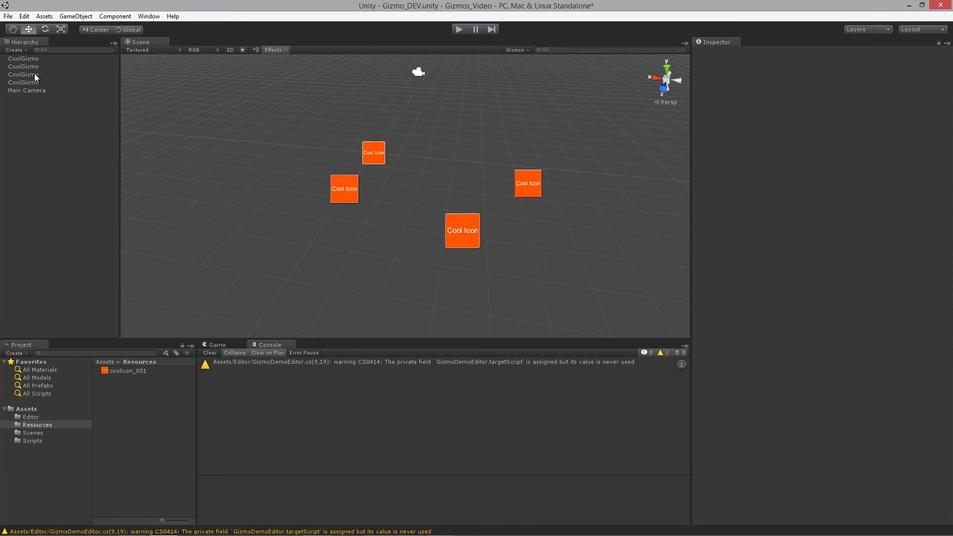
pyautogui.click(462, 231)
pyautogui.click(347, 188)
pyautogui.click(374, 153)
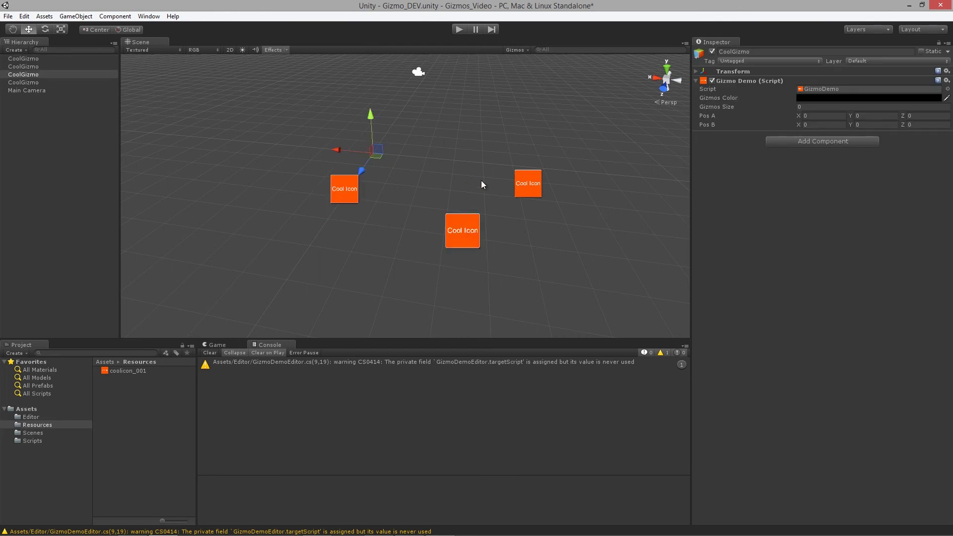
pyautogui.click(527, 193)
pyautogui.click(493, 263)
pyautogui.press('alt')
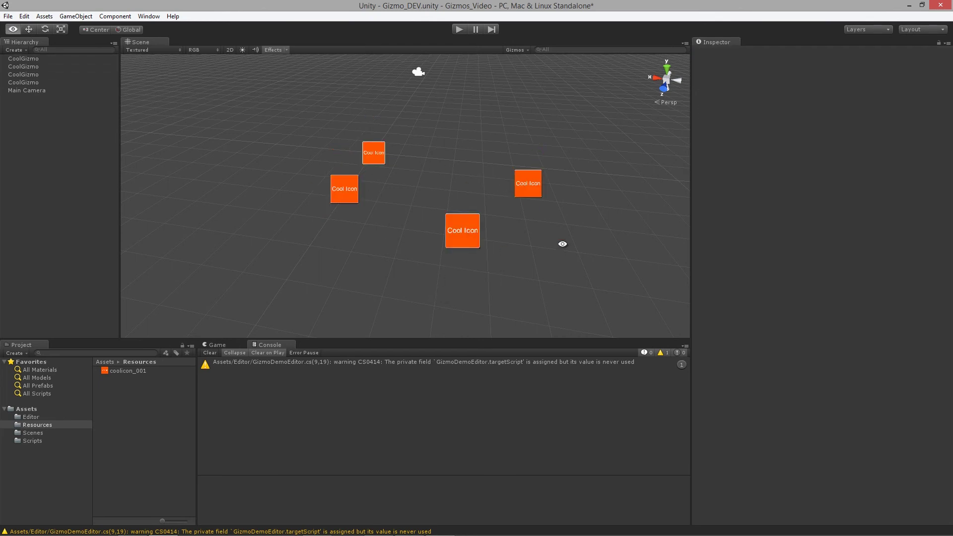
pyautogui.keyDown('alt'); pyautogui.moveTo(563, 244); pyautogui.dragTo(407, 246); pyautogui.keyUp('alt')
pyautogui.keyDown('alt'); pyautogui.moveTo(287, 223); pyautogui.dragTo(426, 216); pyautogui.keyUp('alt')
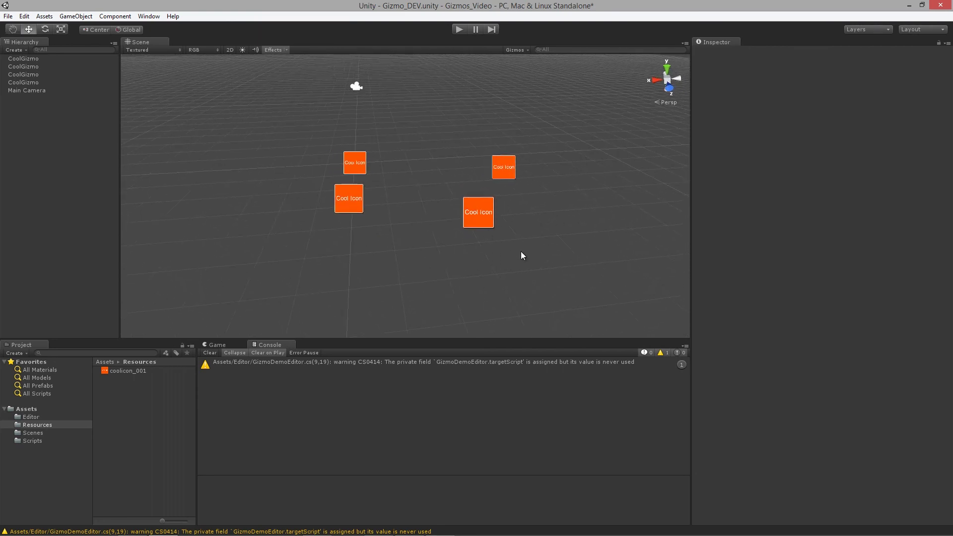
pyautogui.keyDown('alt'); pyautogui.moveTo(532, 256); pyautogui.dragTo(483, 264); pyautogui.keyUp('alt')
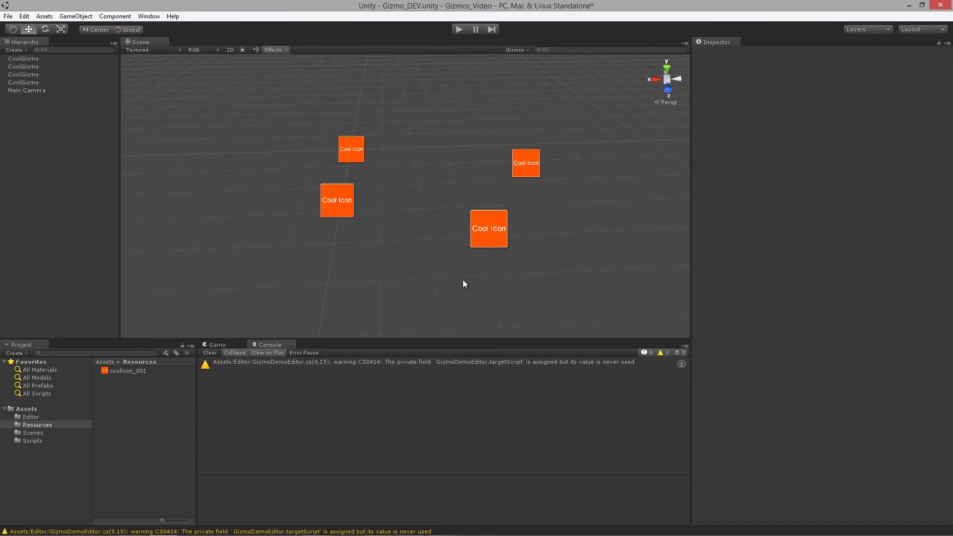
pyautogui.moveTo(521, 253)
pyautogui.keyDown('alt'); pyautogui.mouseDown()
pyautogui.moveTo(415, 232)
pyautogui.moveTo(431, 256)
pyautogui.moveTo(509, 261)
pyautogui.mouseUp(); pyautogui.keyUp('alt')
pyautogui.keyDown('alt'); pyautogui.moveTo(431, 228); pyautogui.dragTo(398, 255); pyautogui.keyUp('alt')
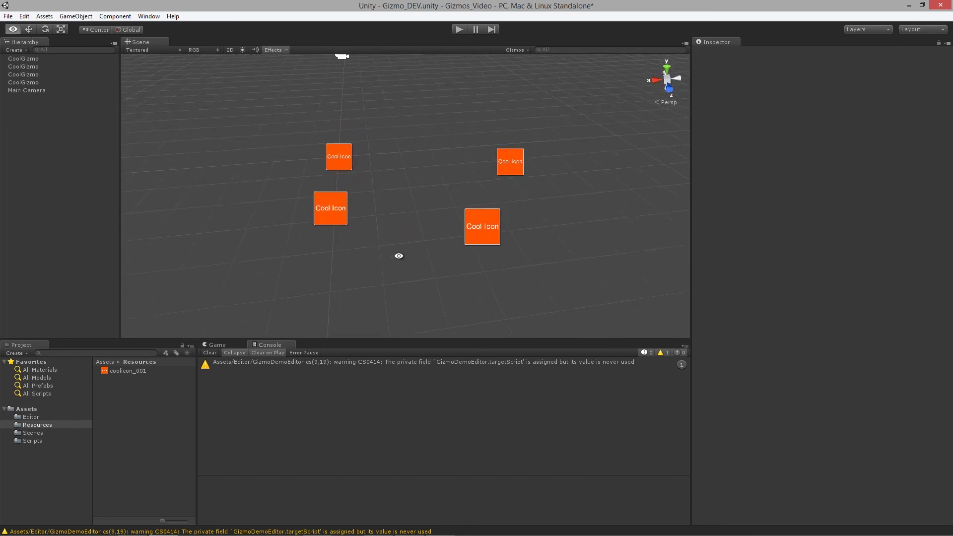